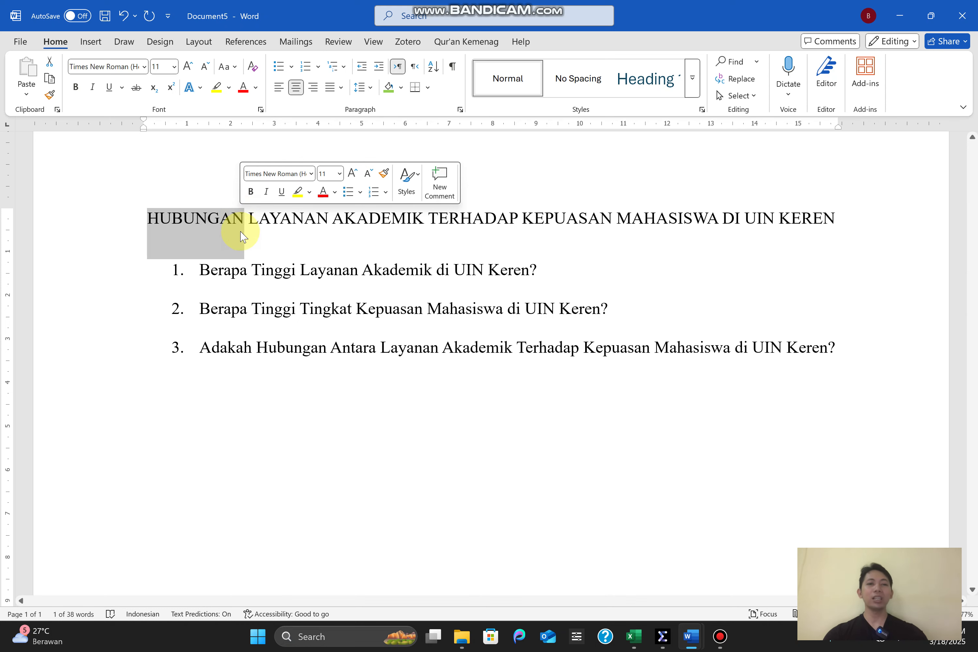
Review the research title and the three numbered research questions, highlighting the title and each question in turn
click(257, 233)
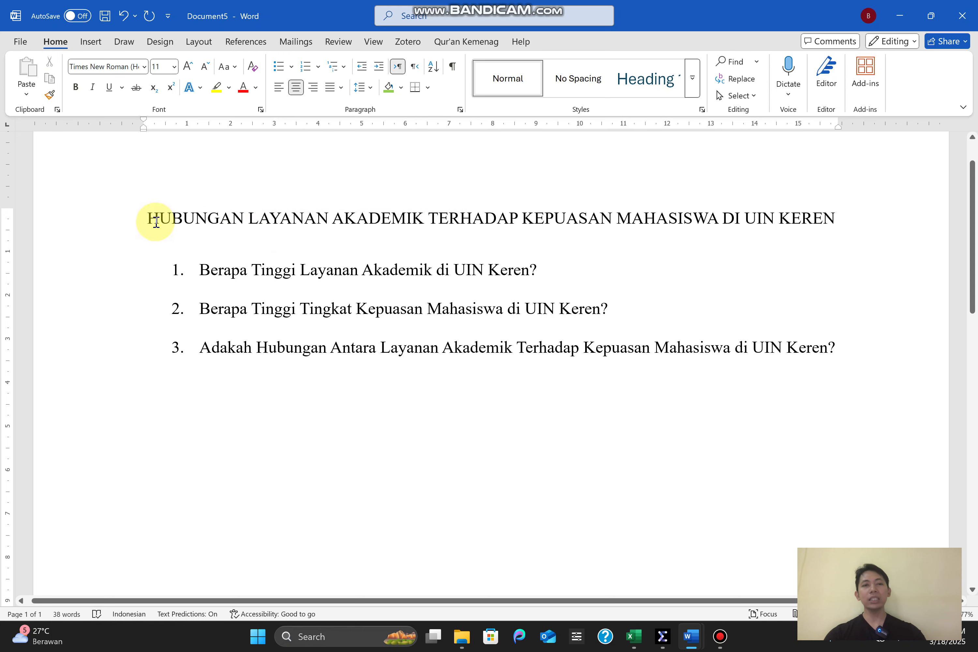
drag(151, 218, 805, 239)
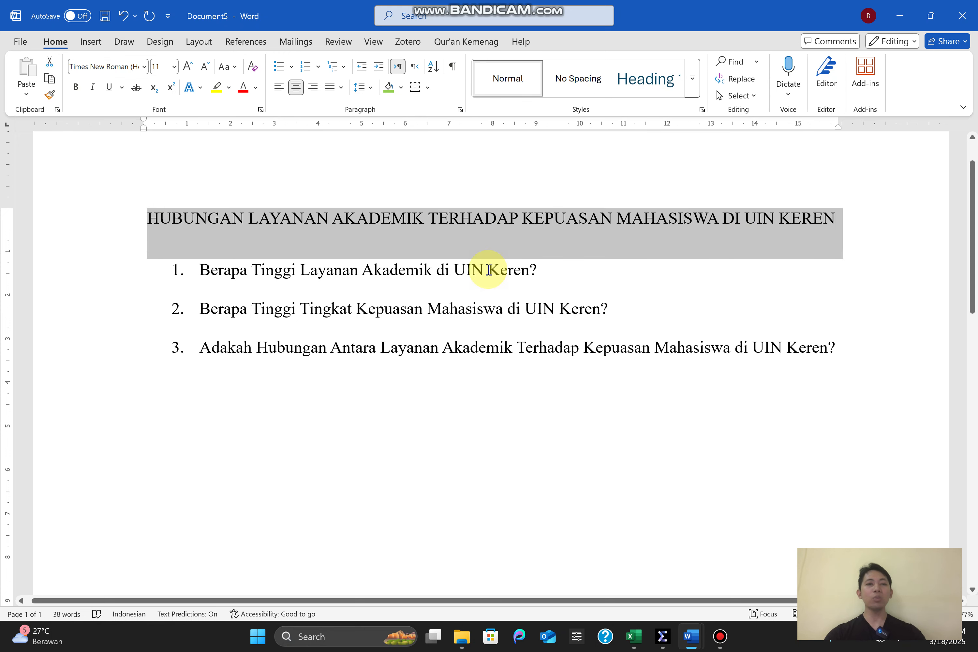
click(488, 269)
drag(269, 278, 543, 272)
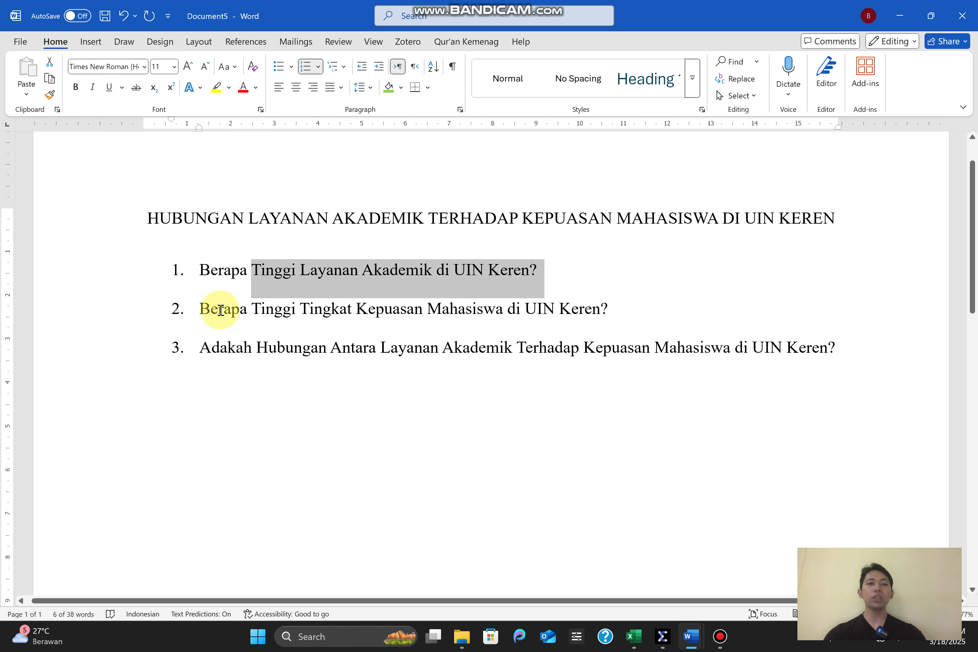
drag(222, 308, 497, 316)
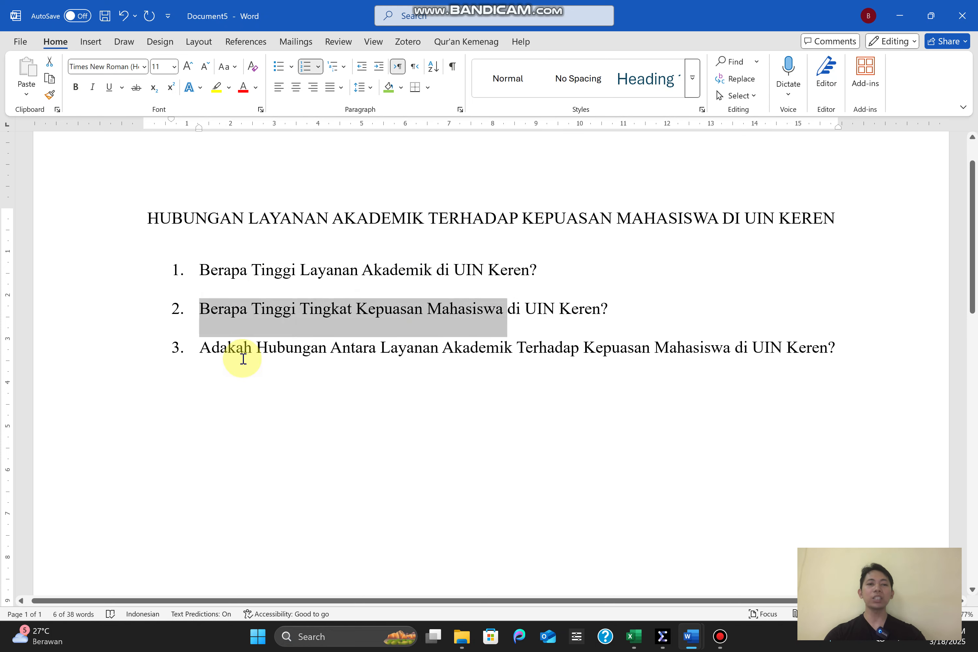
drag(206, 349, 385, 352)
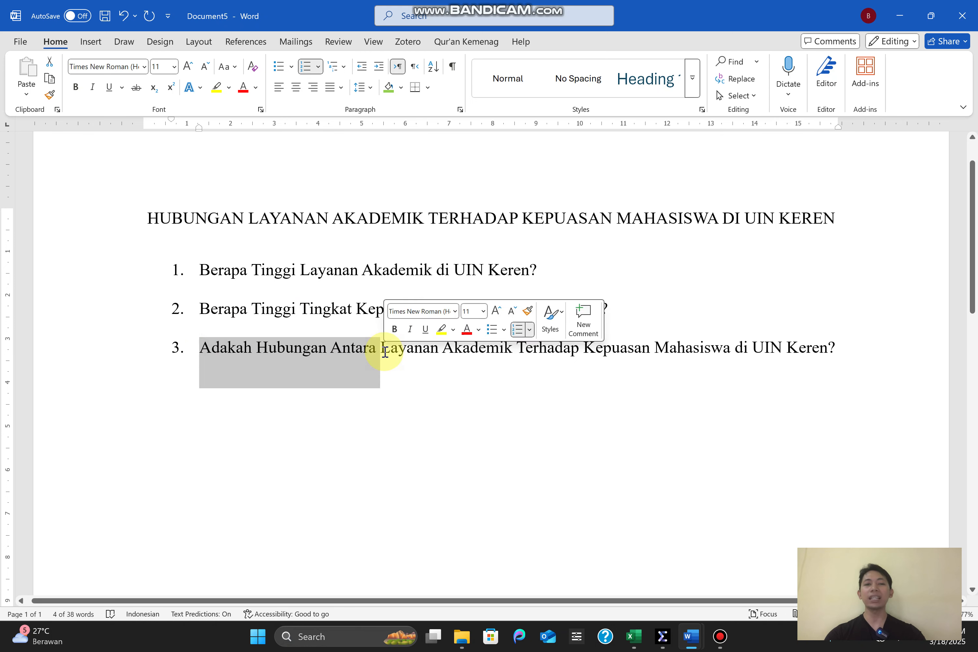
click(302, 370)
drag(208, 346, 837, 351)
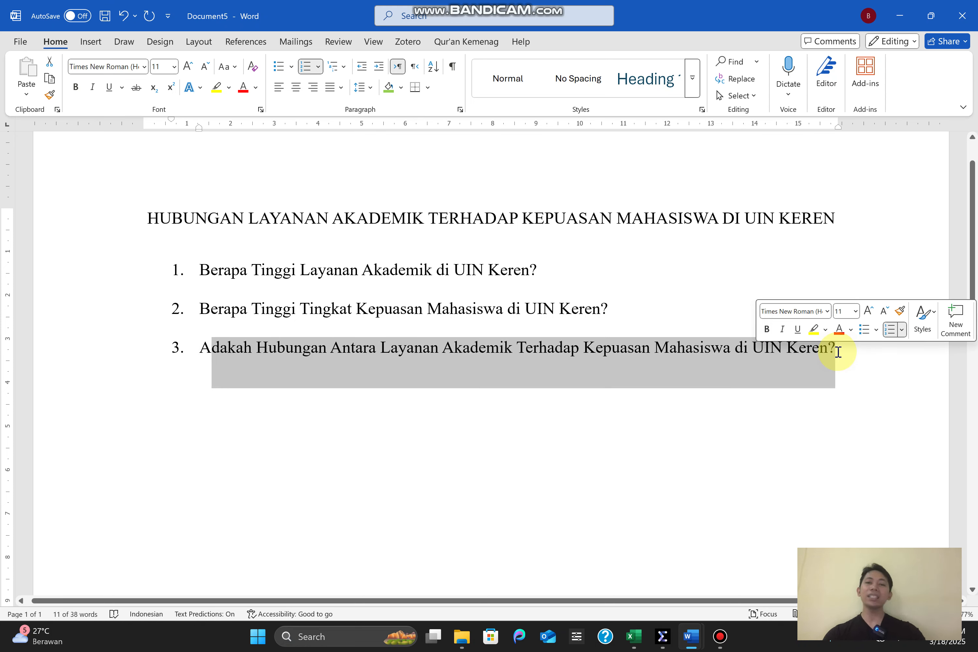
click(647, 362)
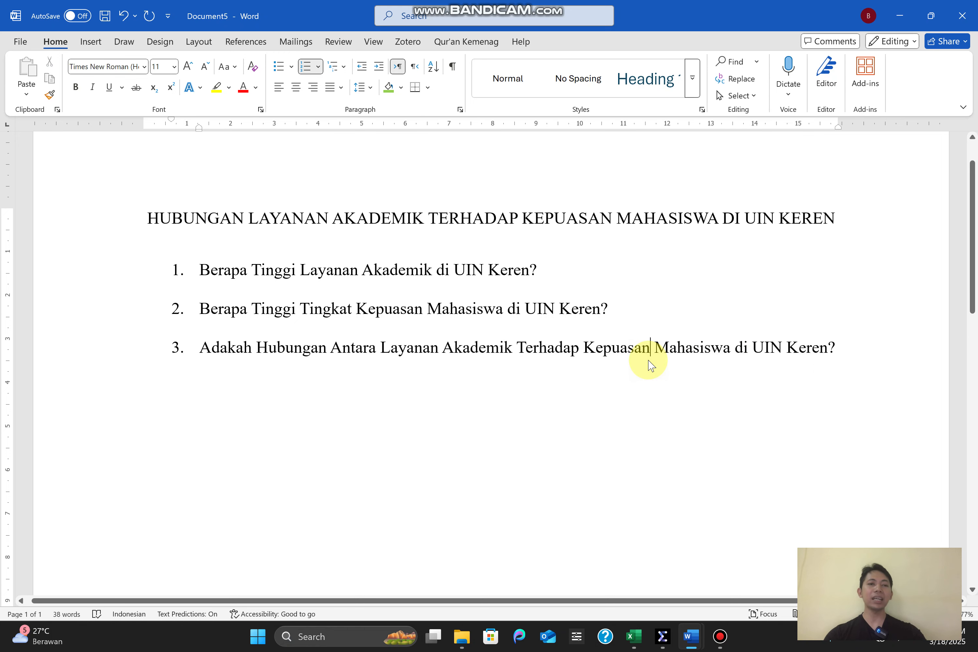
drag(201, 272, 614, 325)
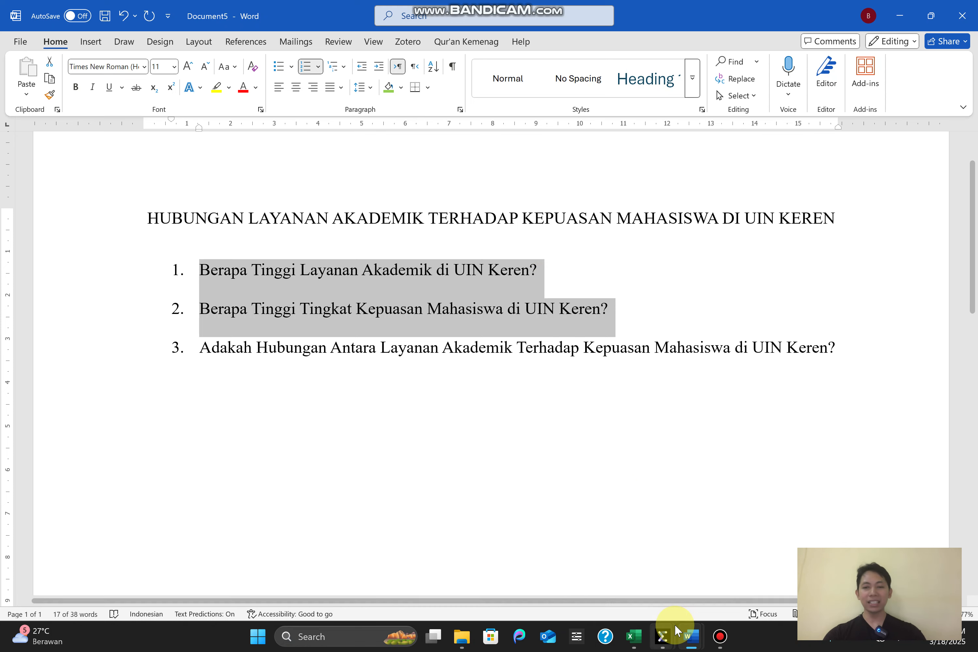
Switch to the "2. Distribusi Frekuensi sesi 1" document, examine the Tabel 5.2 Layanan akademik descriptive statistics, and return to the research questions
mouse_move(689, 639)
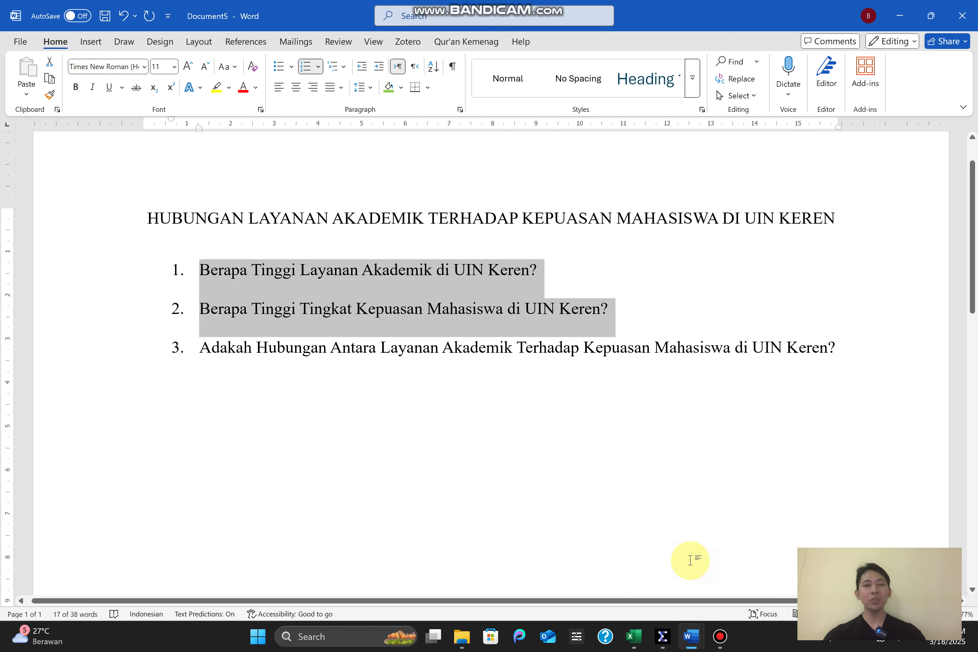
click(691, 593)
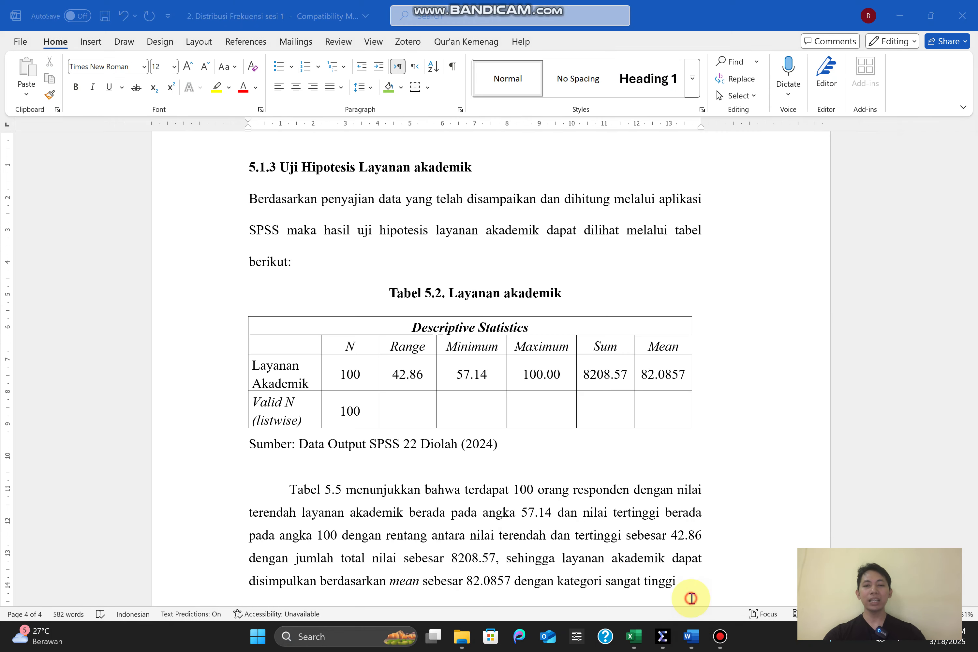
drag(299, 332, 647, 415)
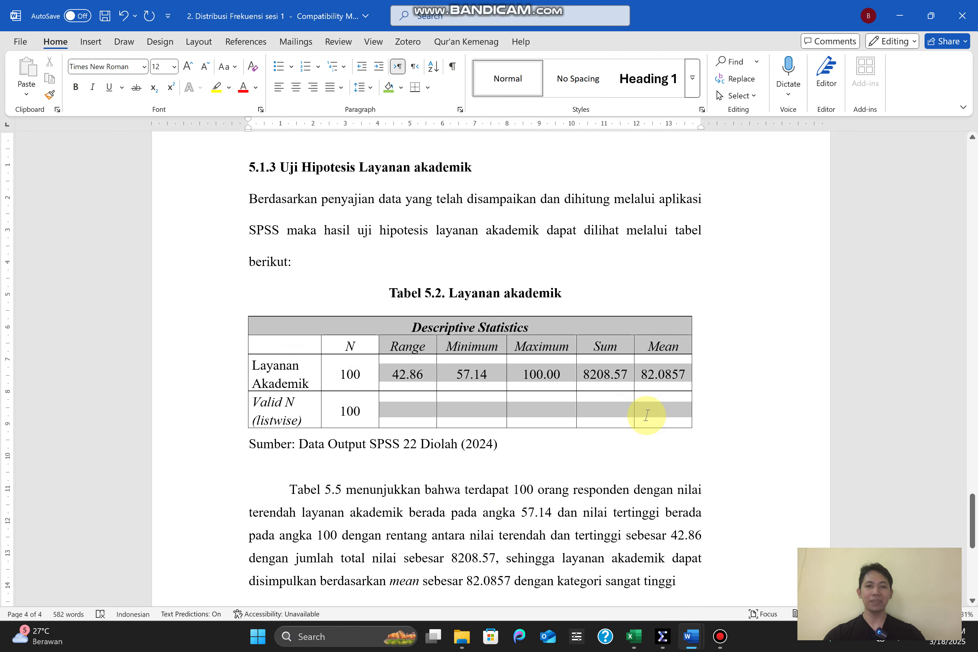
click(475, 361)
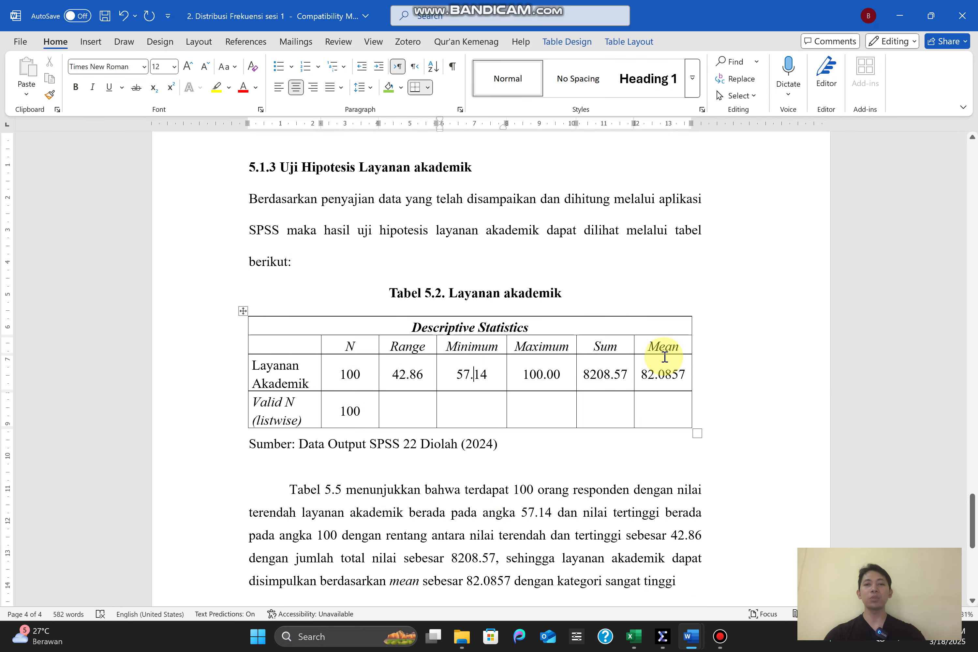
click(900, 15)
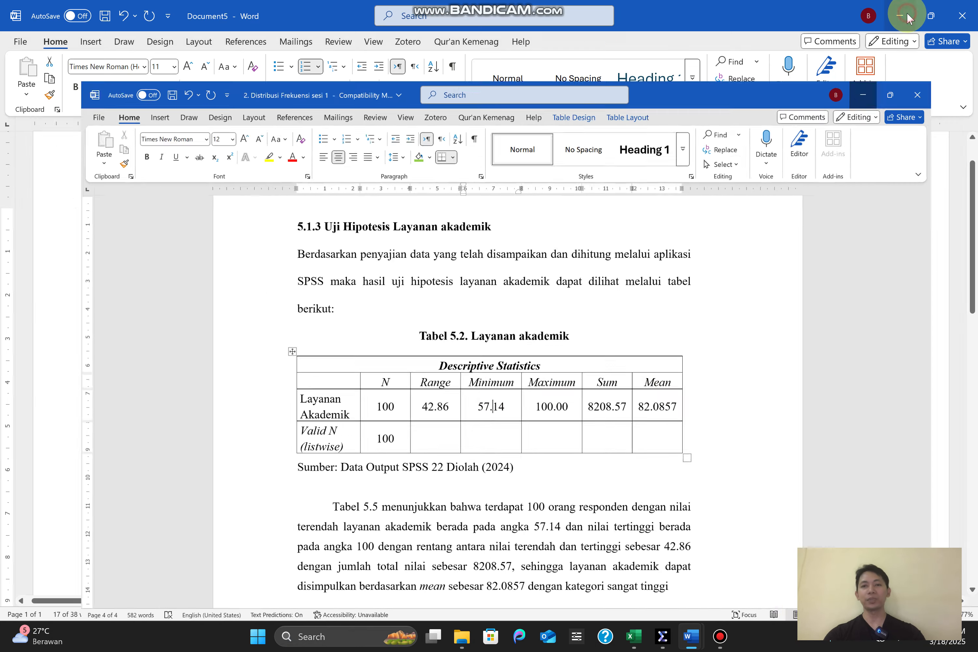
click(206, 274)
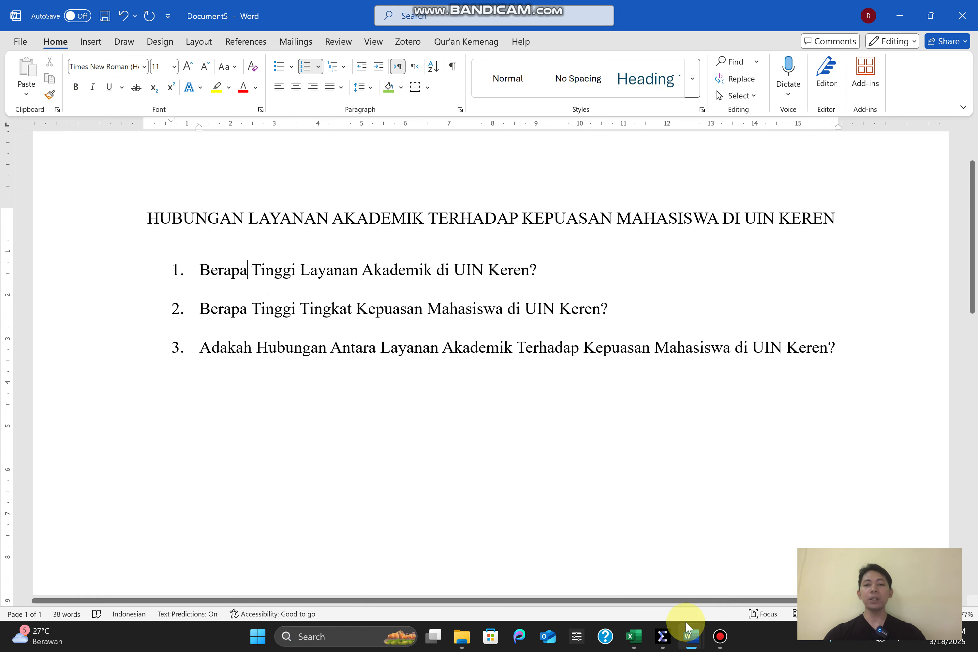
Switch to Document1 and examine the number ranges and categories in the STANDAR ANALISIS DESKRIPTIVE table
mouse_move(690, 638)
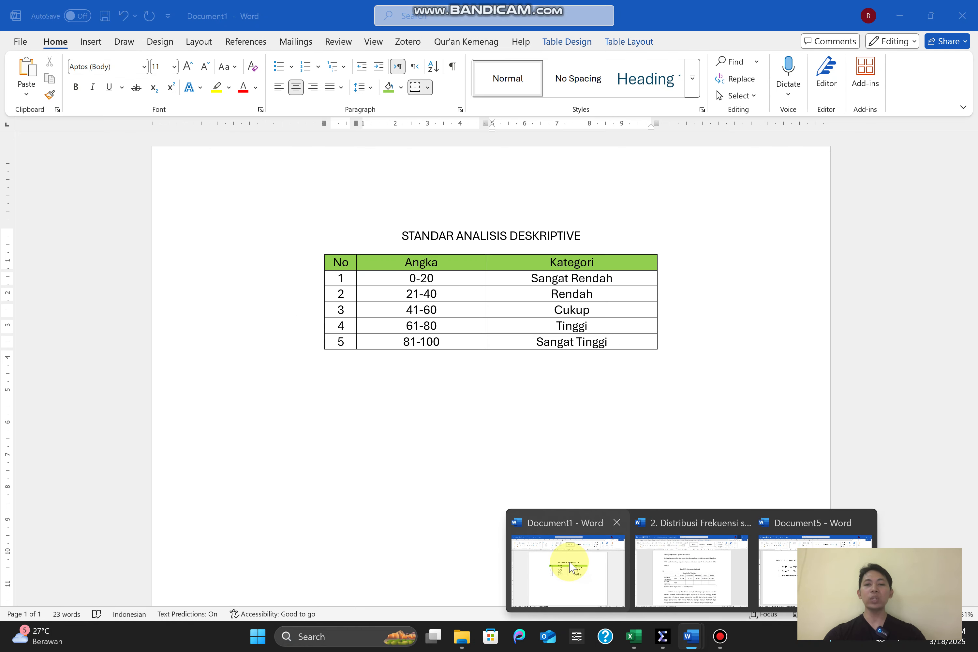
click(570, 562)
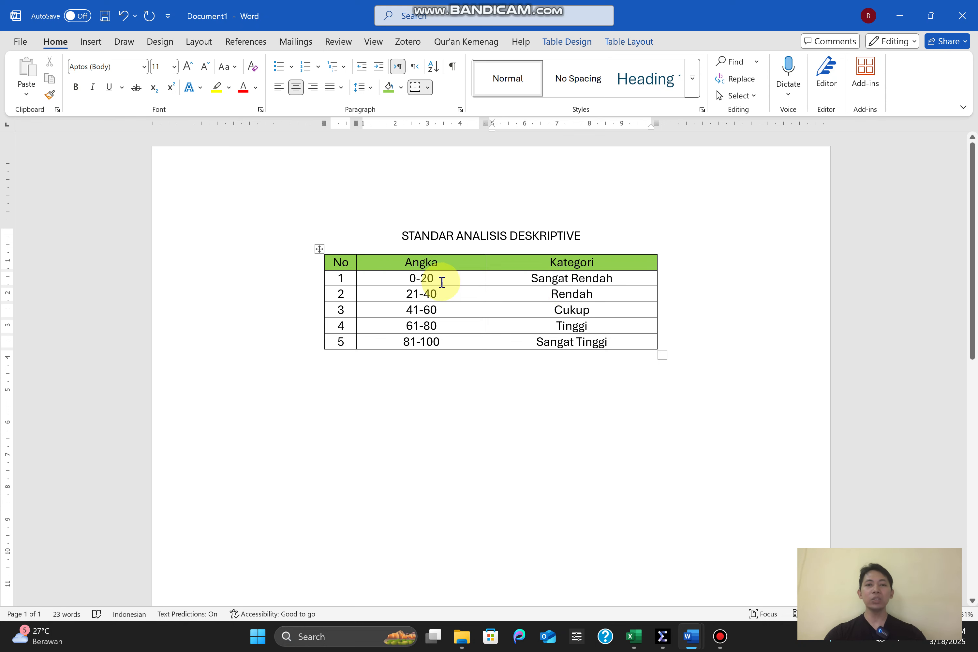
drag(440, 280, 414, 281)
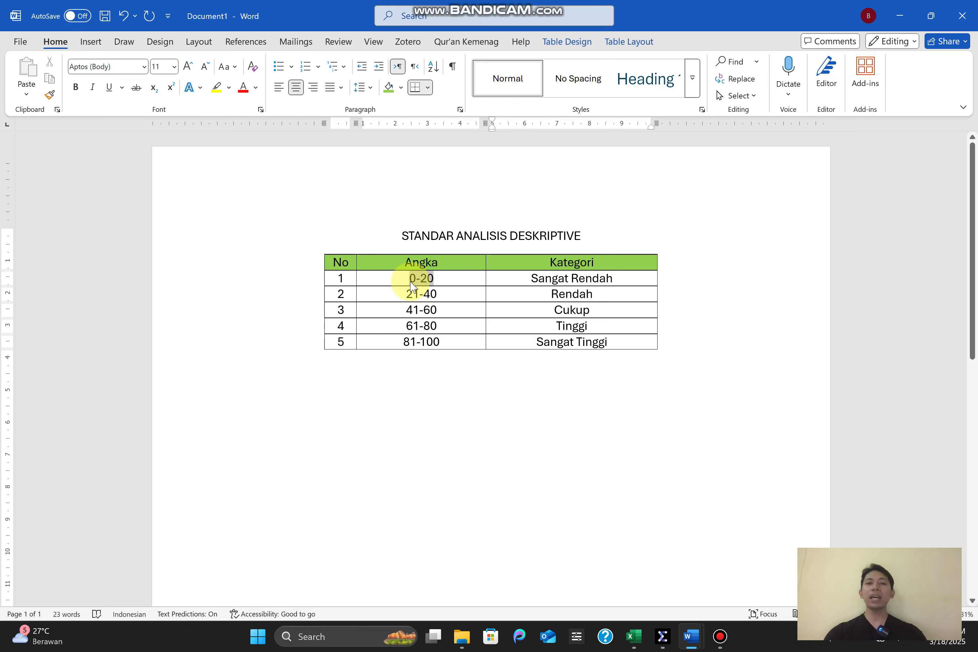
click(409, 278)
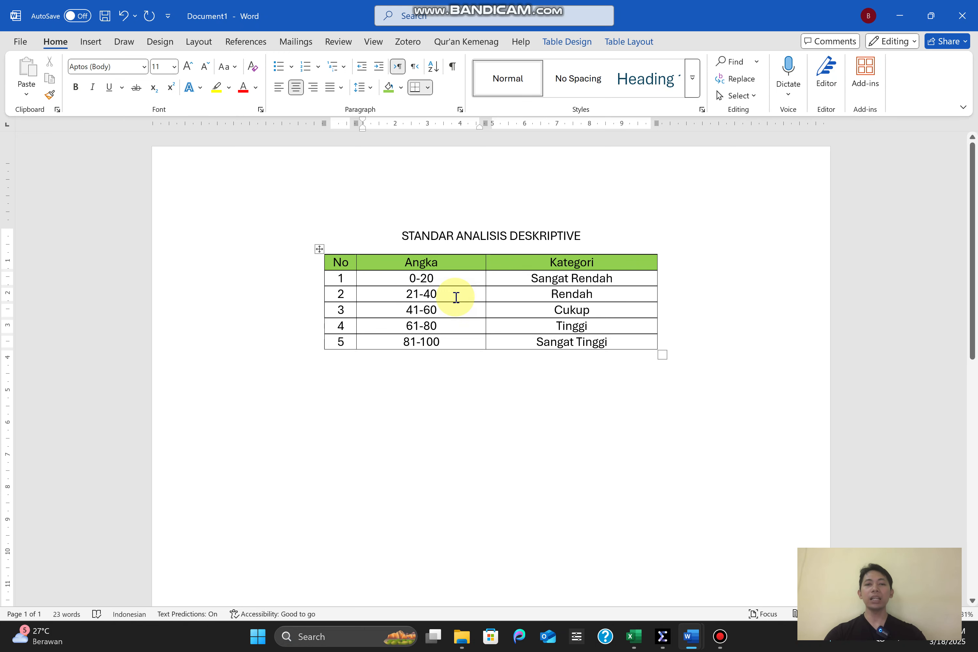
click(438, 294)
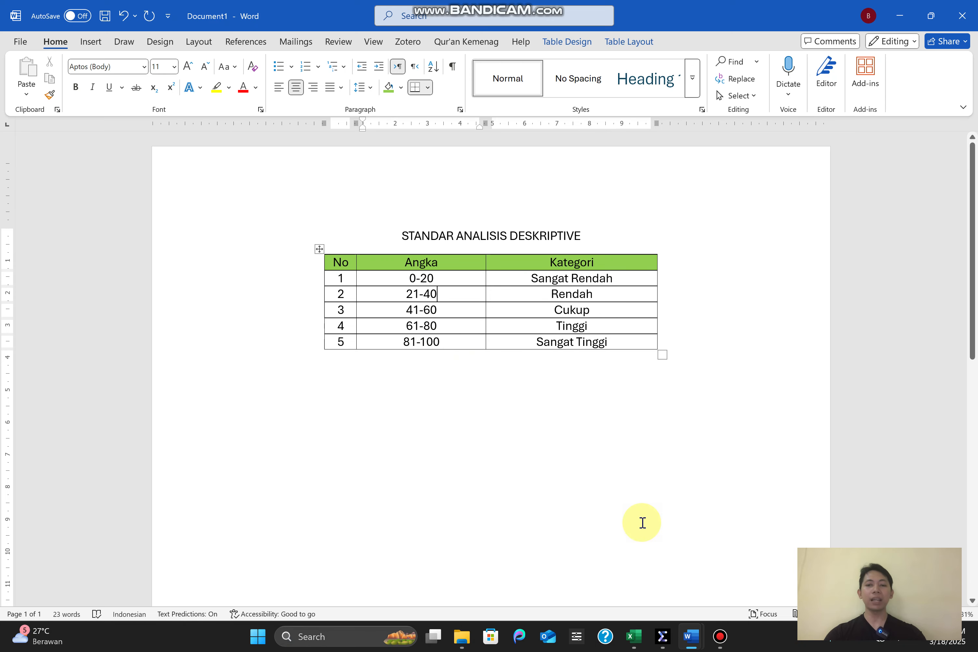
Switch to the Youtube workbook in Excel and examine the seven LAYANAN AKADEMIK item columns and the Daya Tanggap statements
click(633, 643)
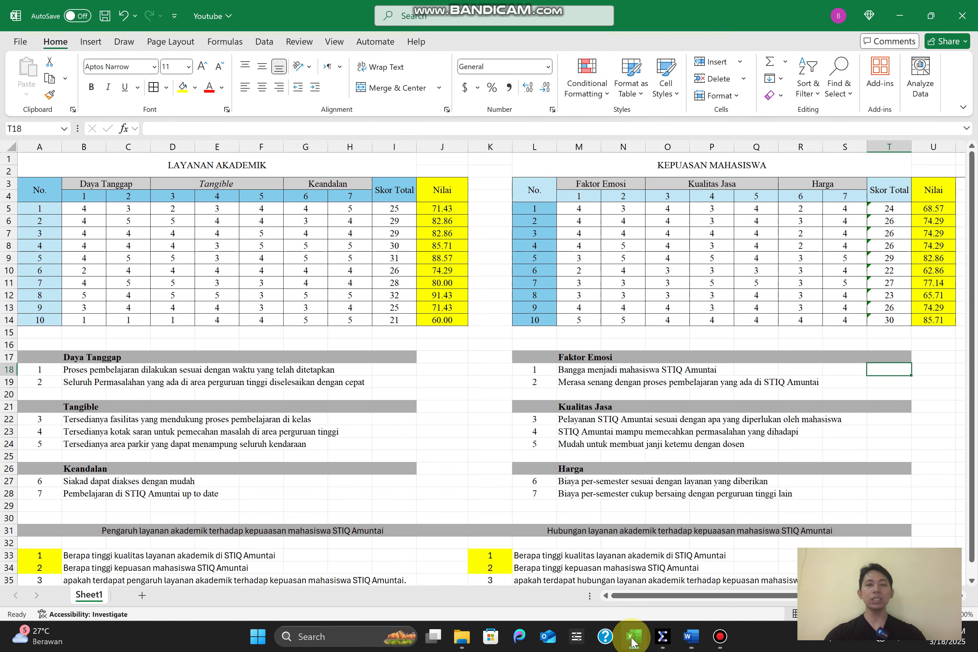
click(82, 211)
click(85, 358)
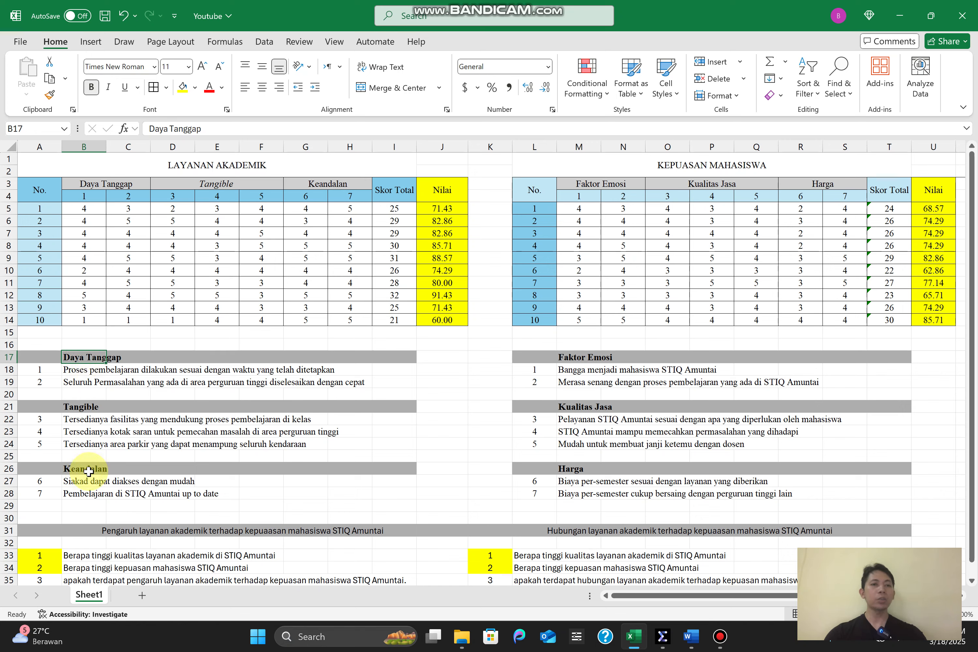
click(74, 367)
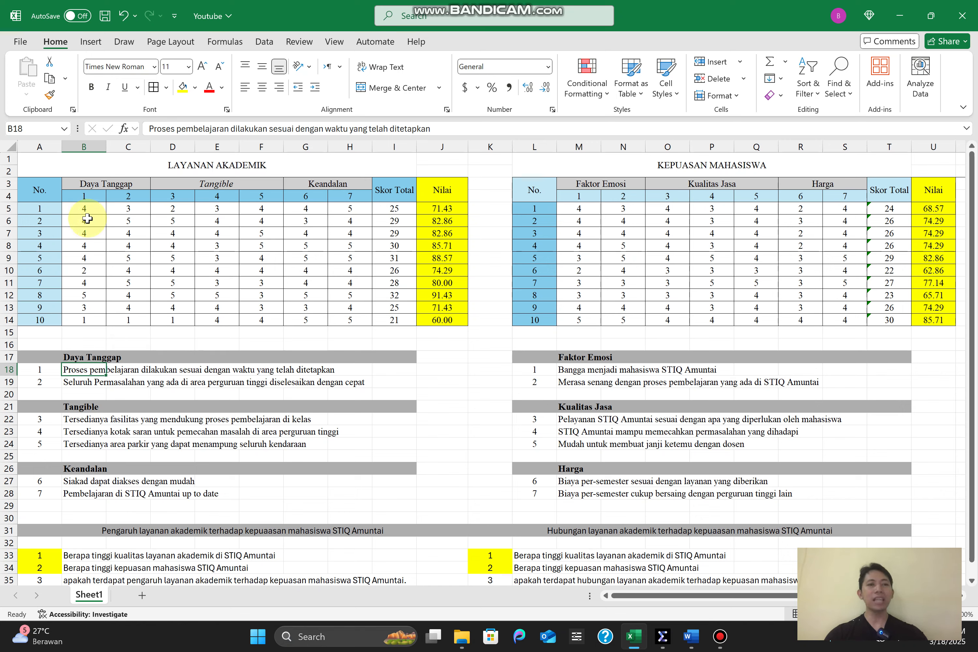
drag(78, 196, 360, 201)
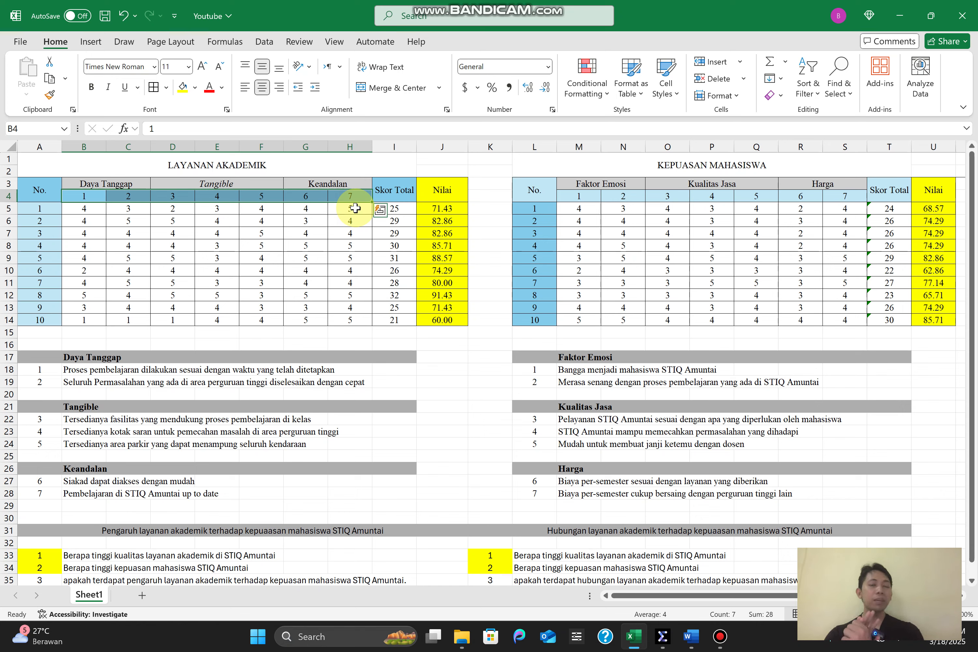
click(353, 208)
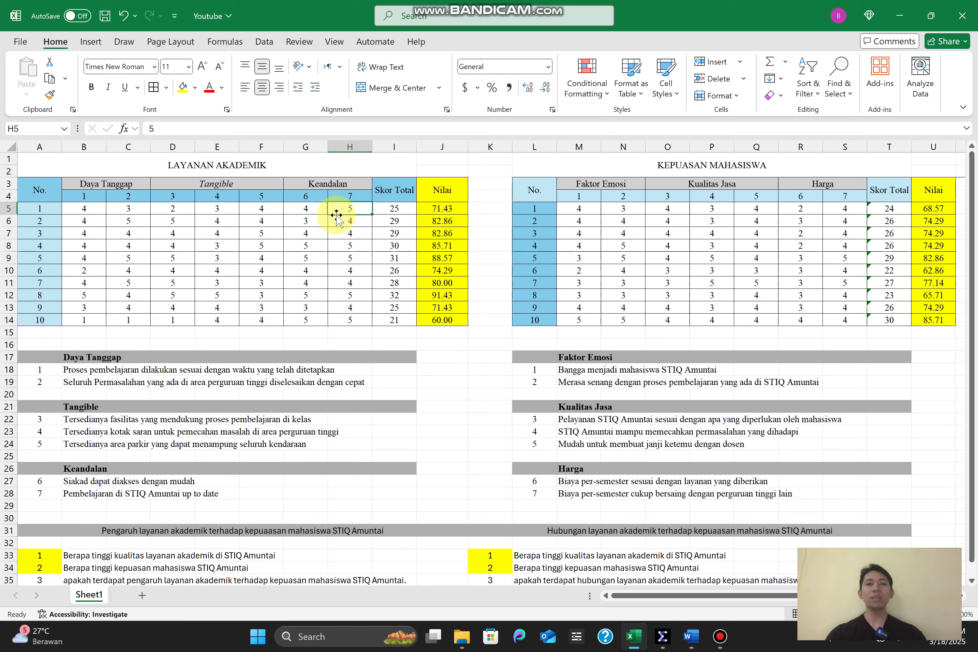
click(381, 197)
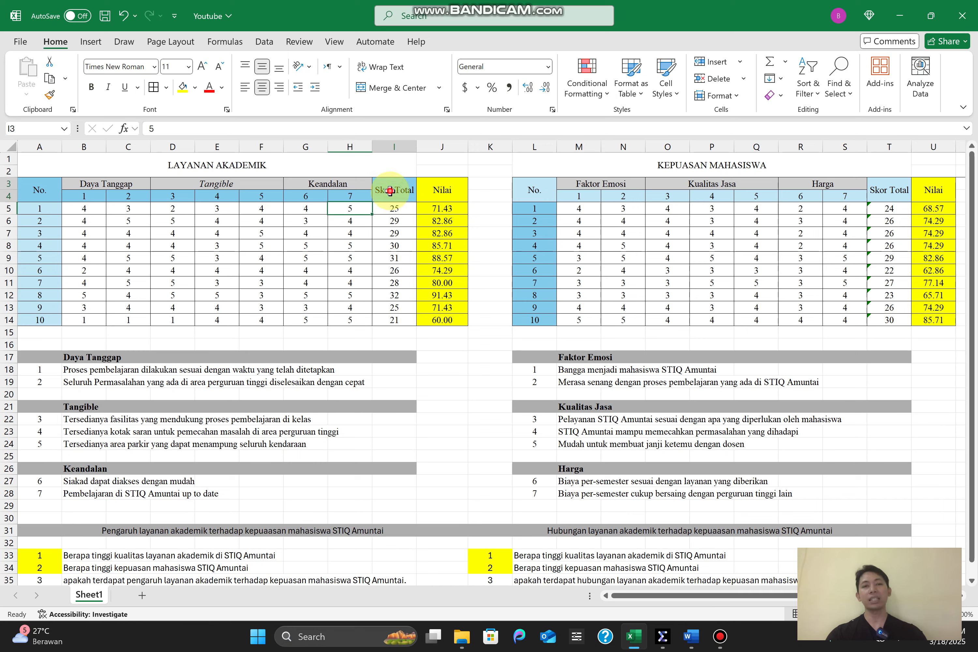
click(358, 198)
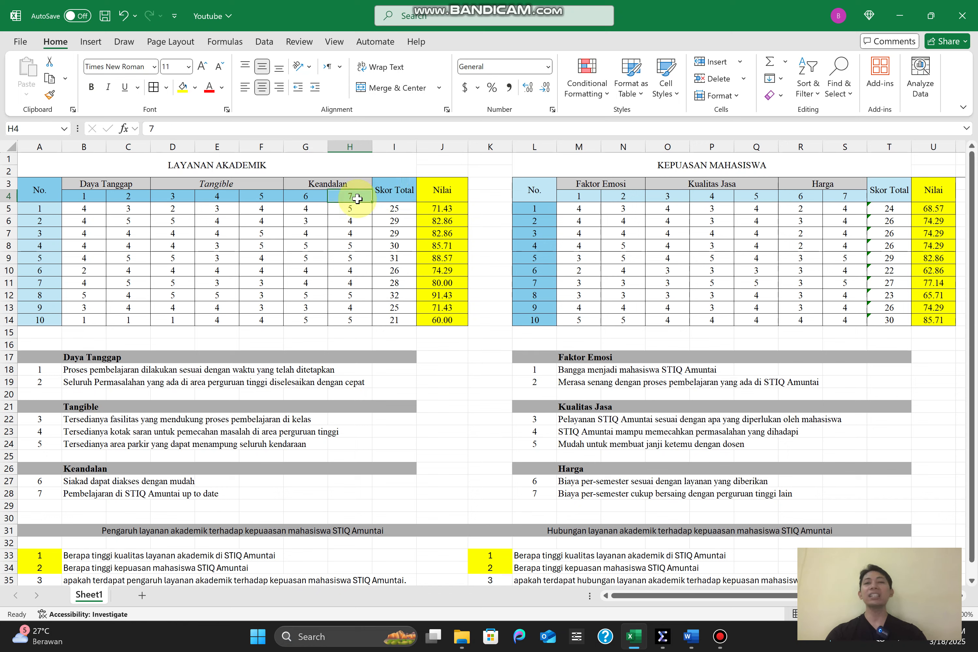
Examine the LAYANAN AKADEMIK respondent scores, Skor Total column and J5 formula, and select the Nilai values in J5:J14
drag(384, 198, 392, 292)
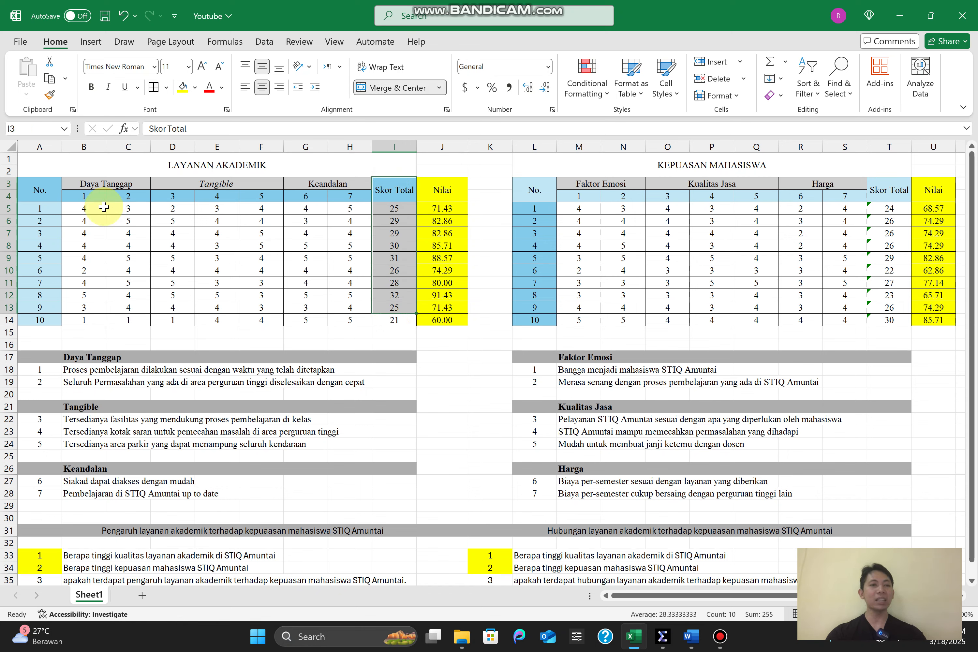
drag(84, 209, 345, 208)
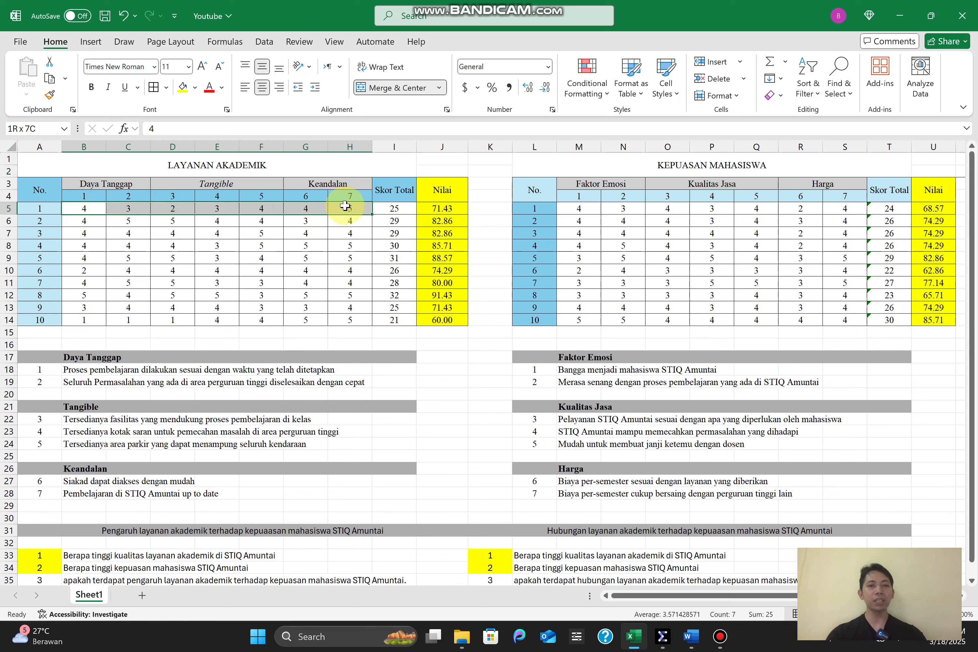
click(393, 209)
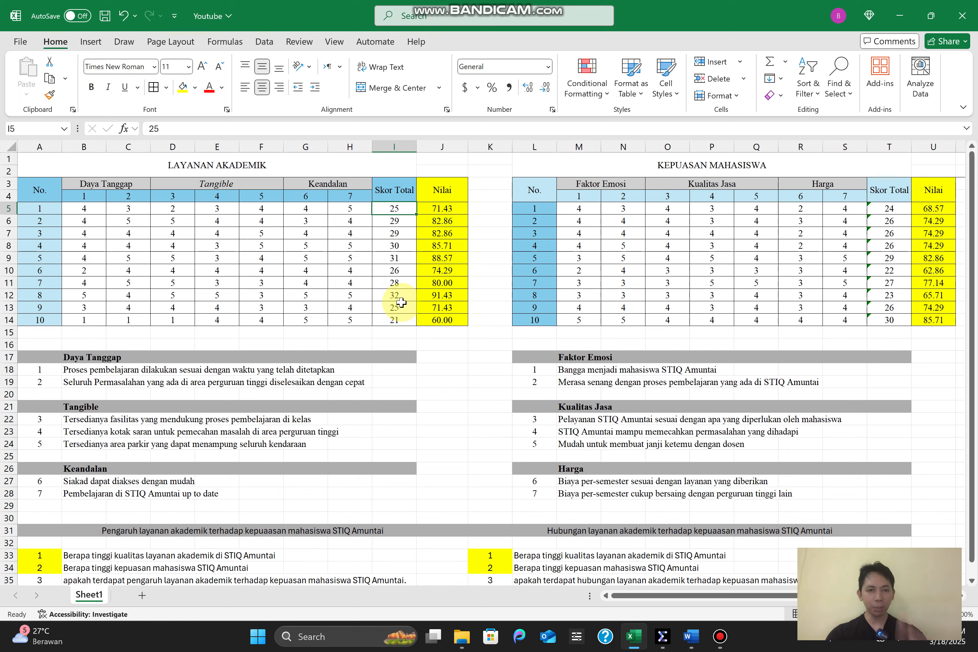
click(395, 246)
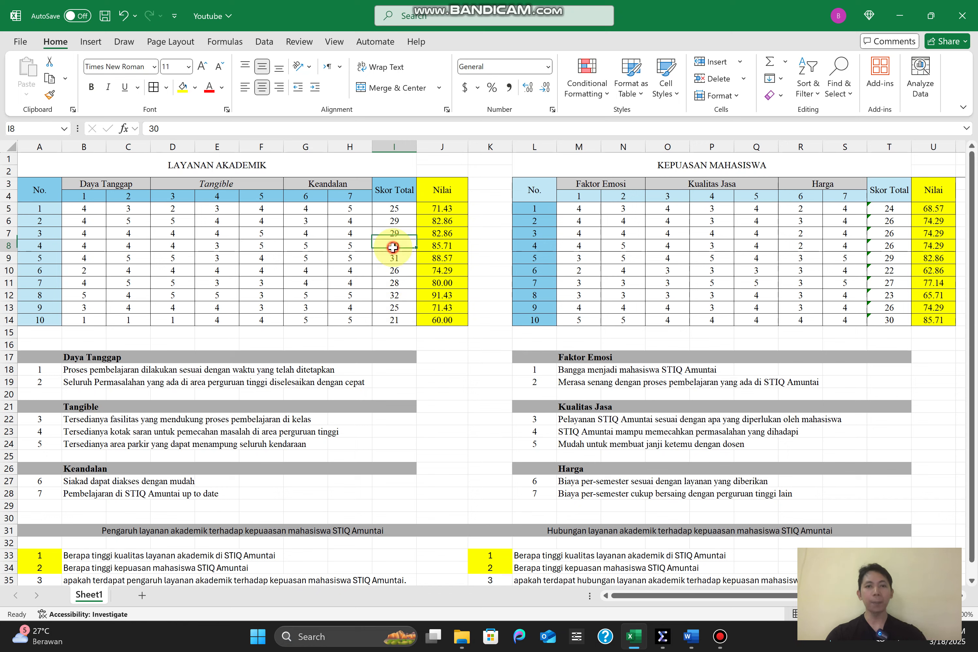
click(395, 209)
click(438, 211)
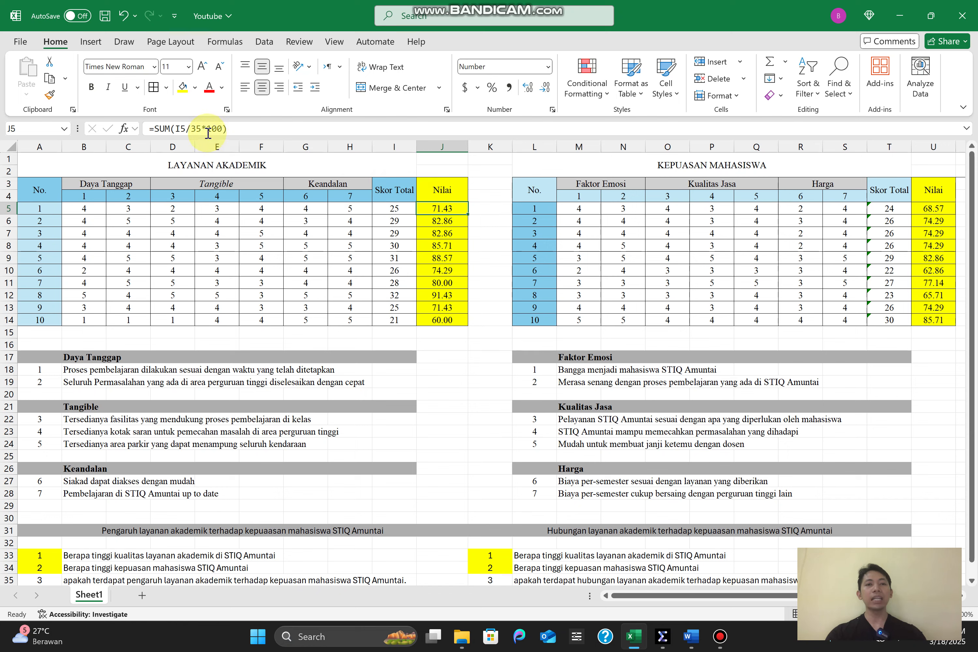
click(442, 208)
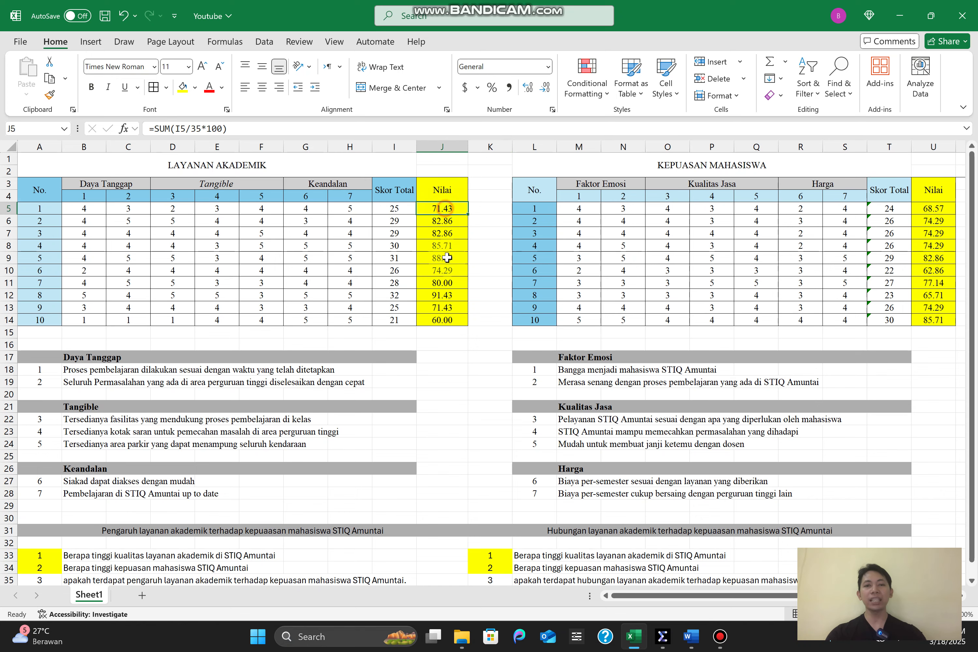
drag(447, 257, 446, 320)
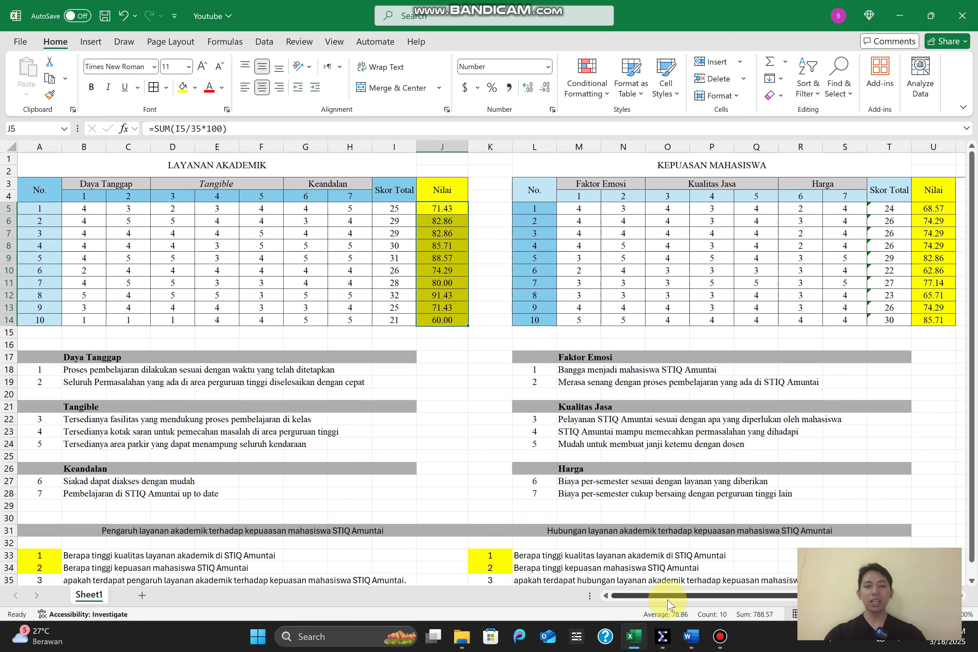
Switch to IBM SPSS Statistics and close the Output2 viewer without saving its contents
mouse_move(662, 635)
click(765, 545)
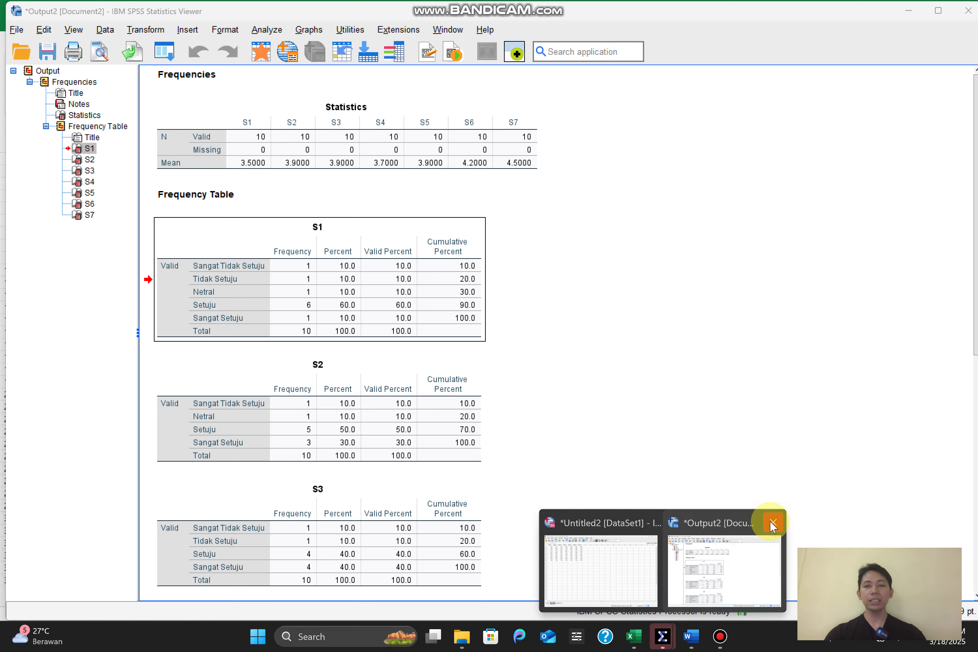
click(774, 523)
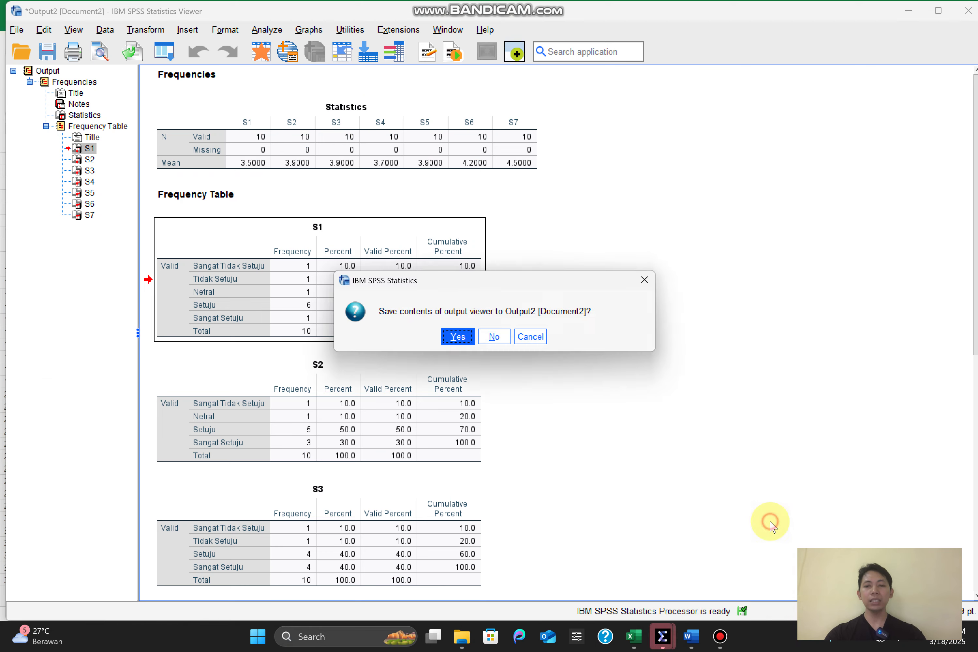
click(494, 336)
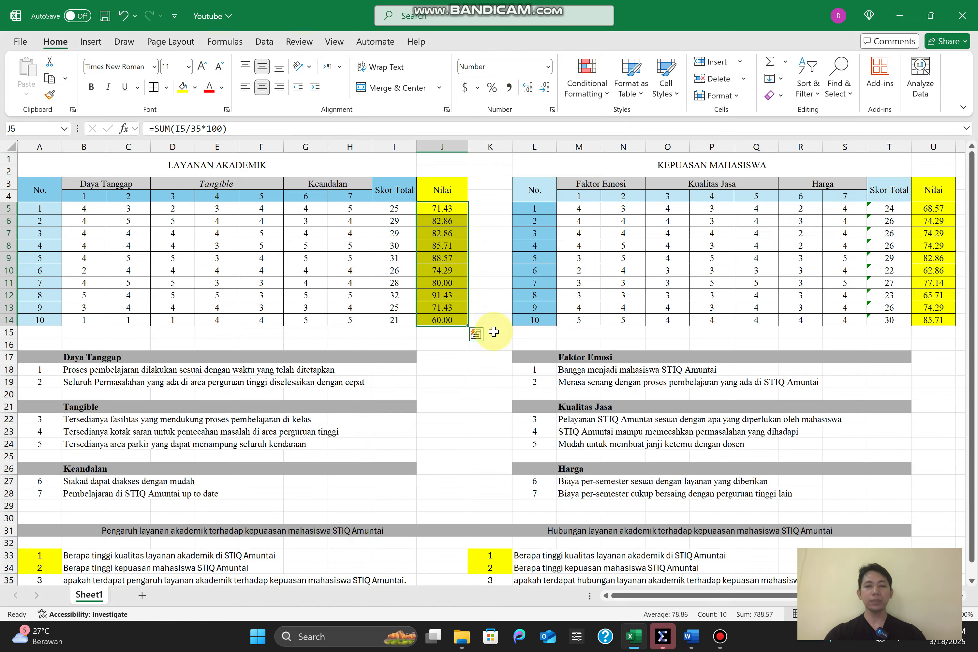
Switch to the SPSS Data Editor and clear the variable columns S1 to S7
click(653, 634)
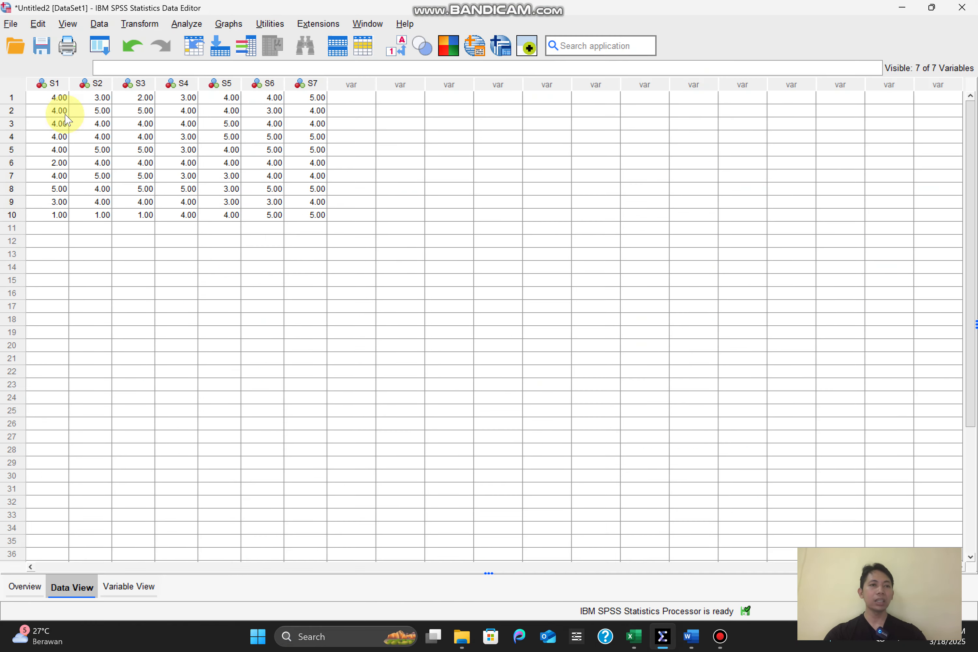
drag(49, 83, 88, 83)
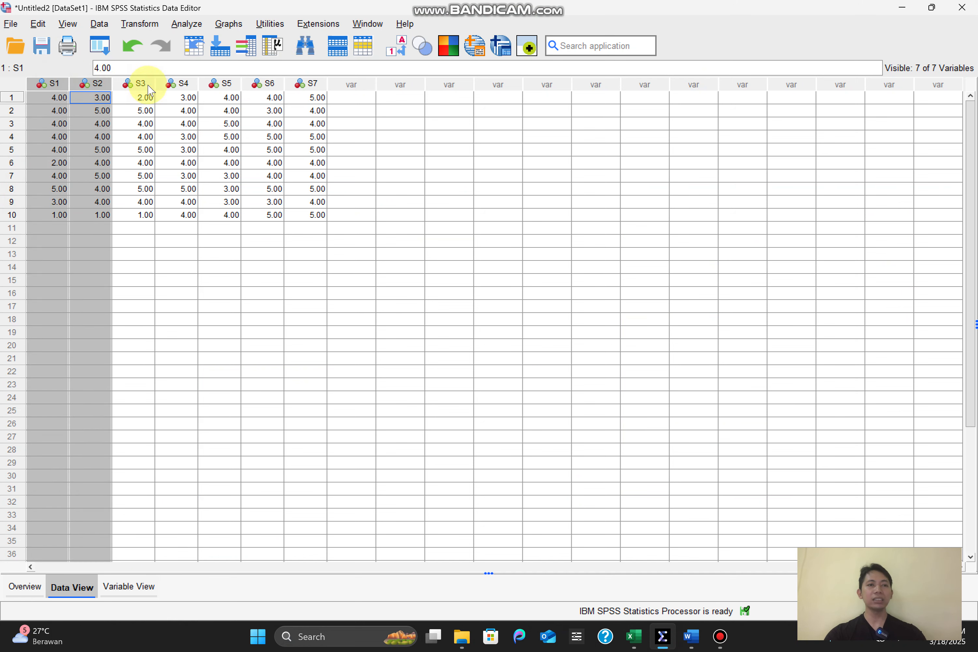
drag(148, 87, 307, 88)
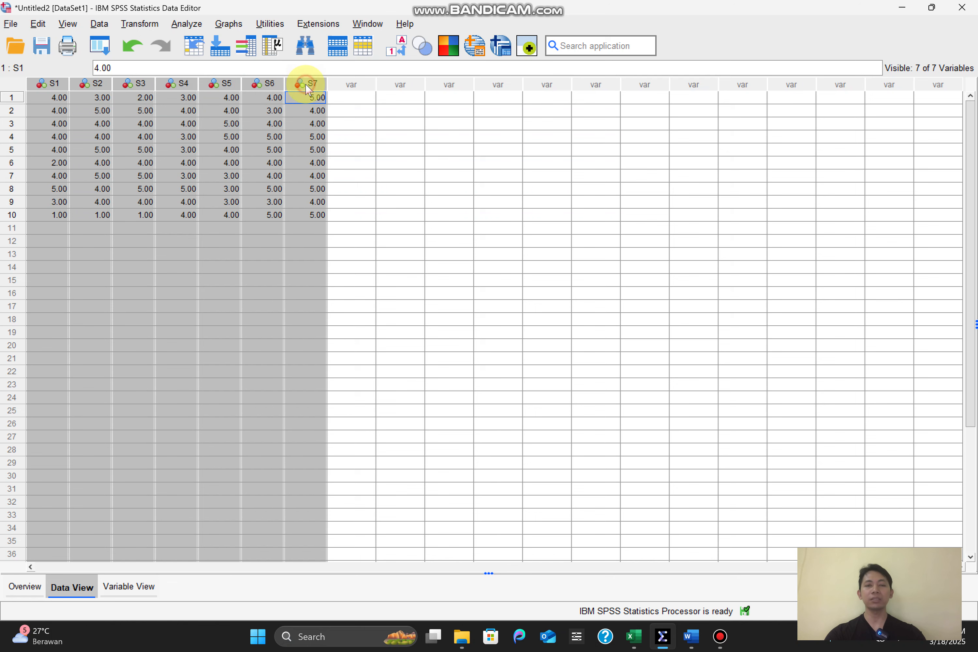
right_click(308, 87)
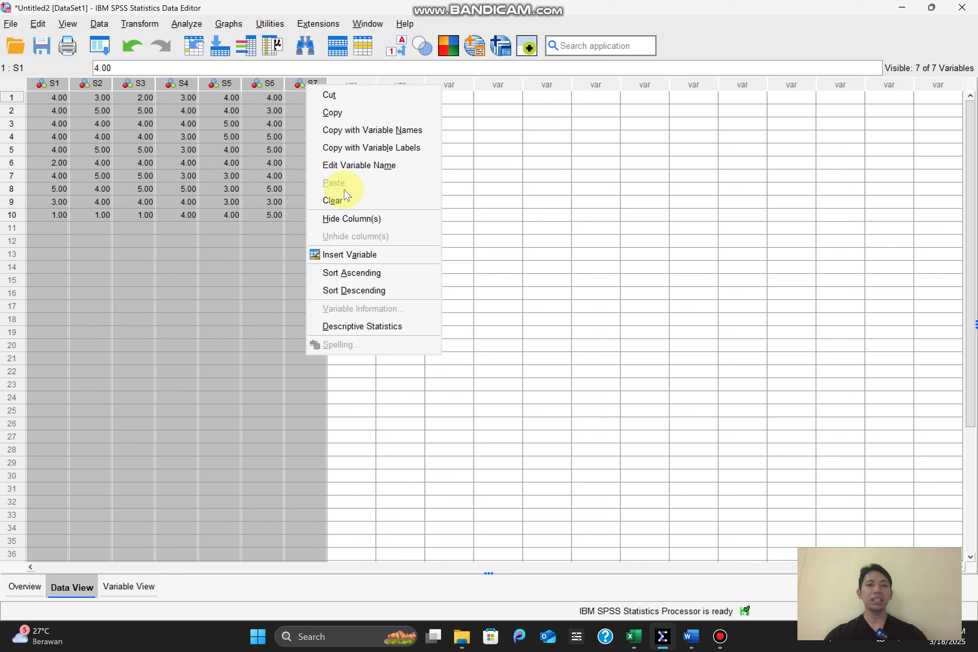
click(332, 200)
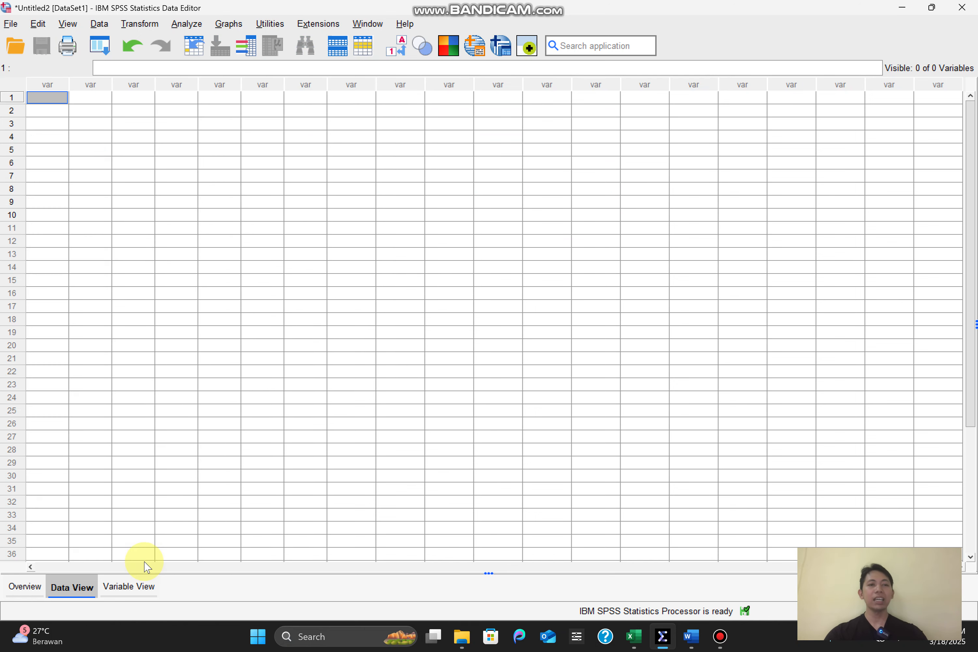
Define two numeric variables named Layanan and Kepuasan in the variable definitions, leaving their labels empty
click(130, 587)
click(51, 78)
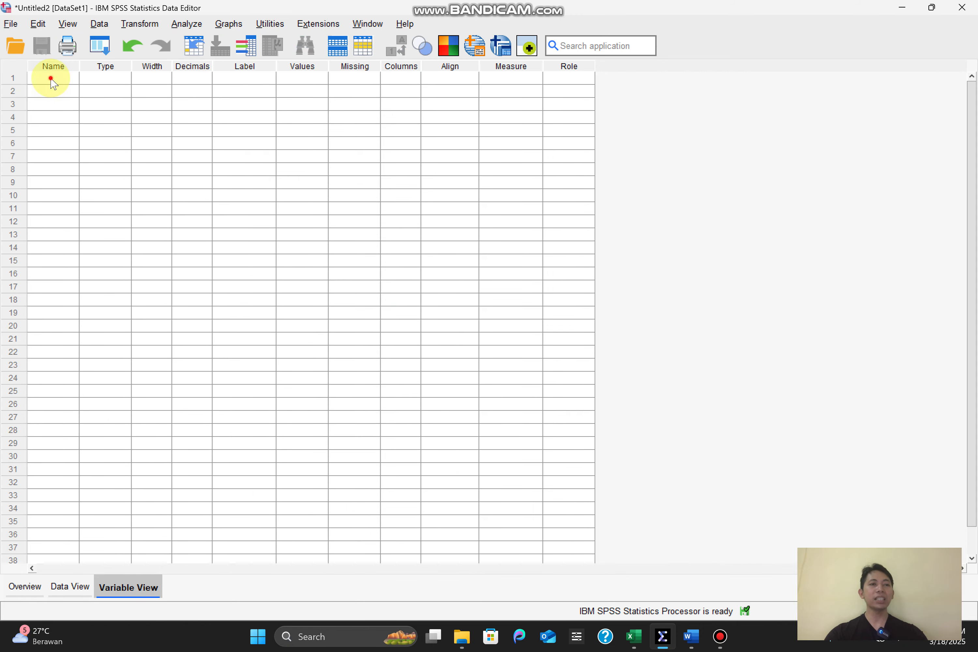
text(Layanan)
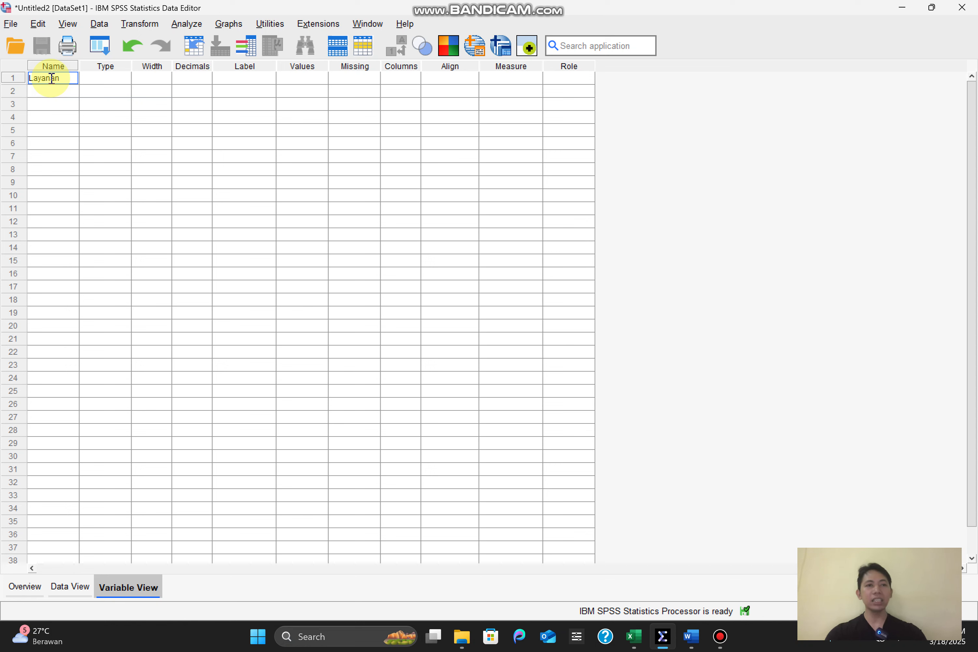
key(Return)
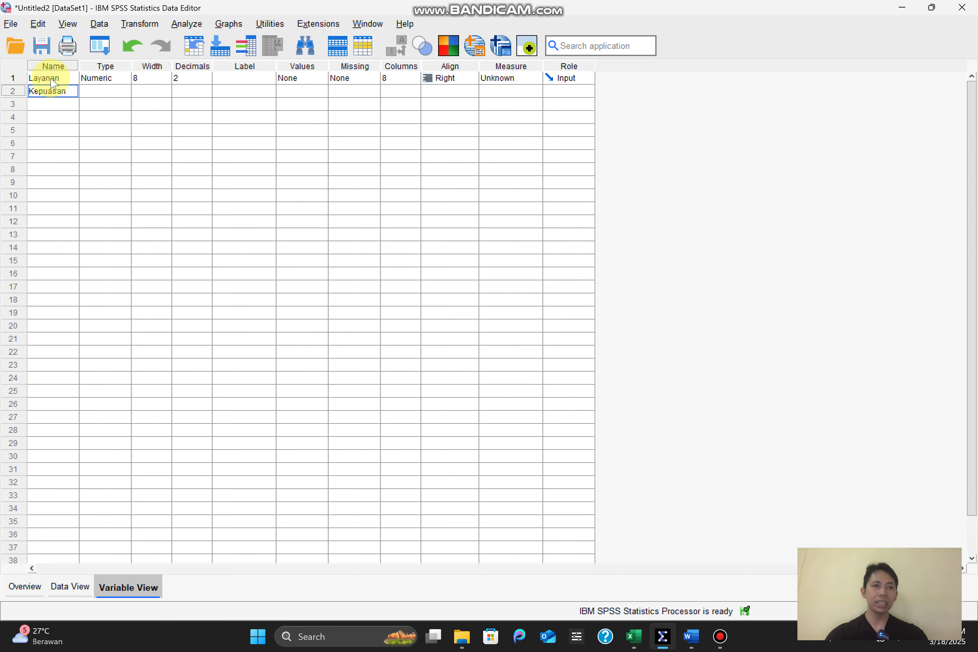
key(Tab)
key(Tab)
key(Tab)
key(Tab)
key(Up)
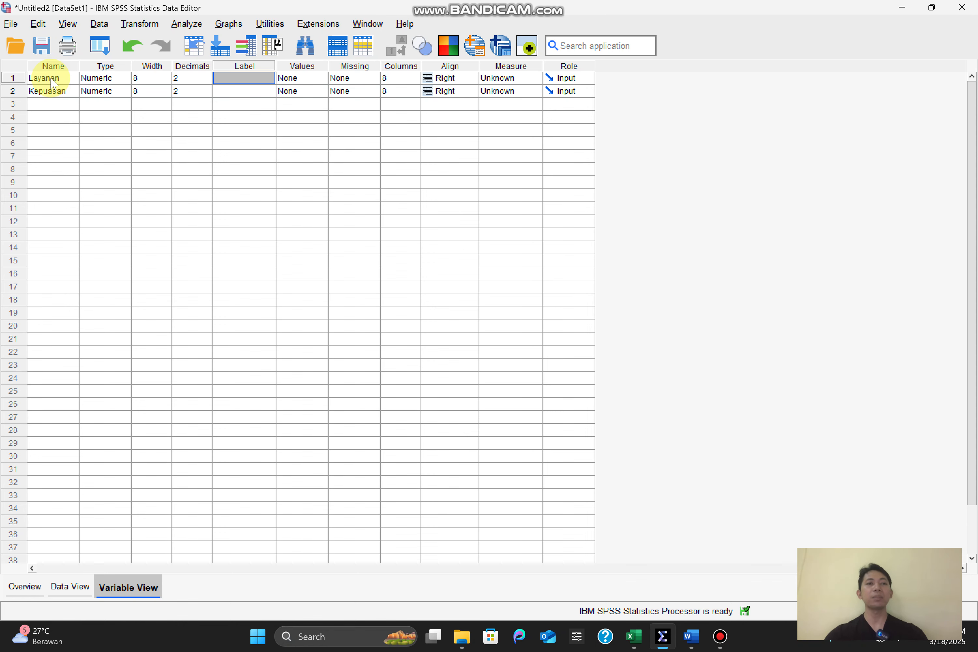
click(48, 90)
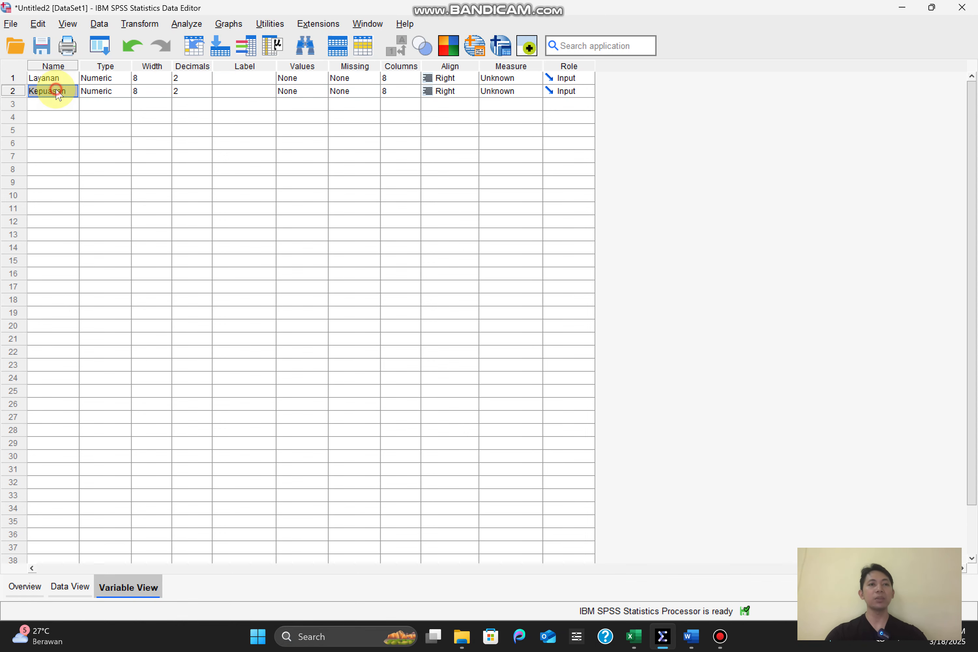
Copy the LAYANAN AKADEMIK Nilai values J5:J14 from the Excel workbook into the Layanan column in SPSS, starting at row 1
click(86, 589)
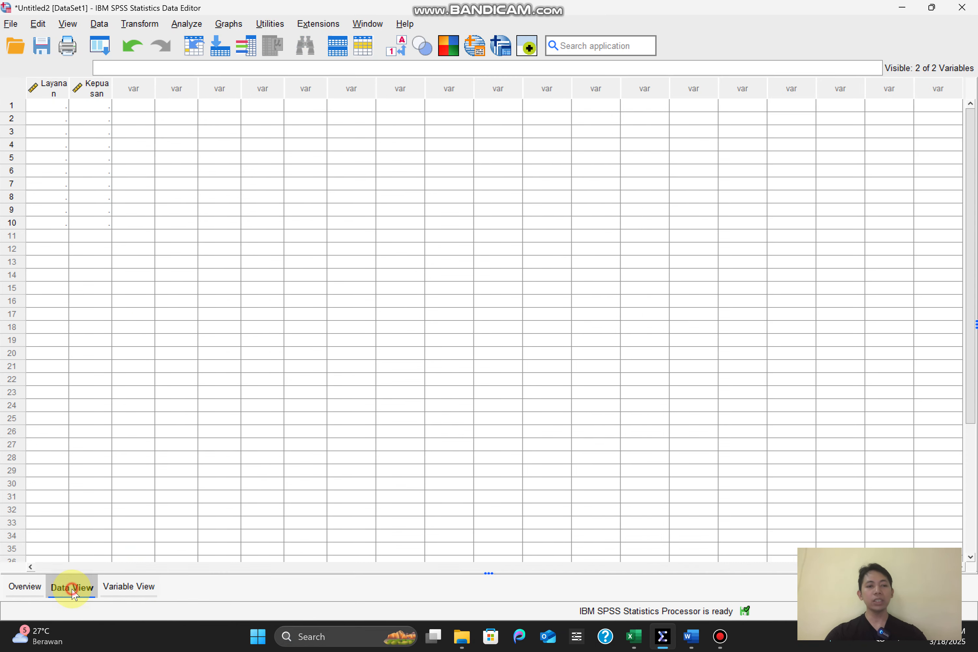
click(638, 636)
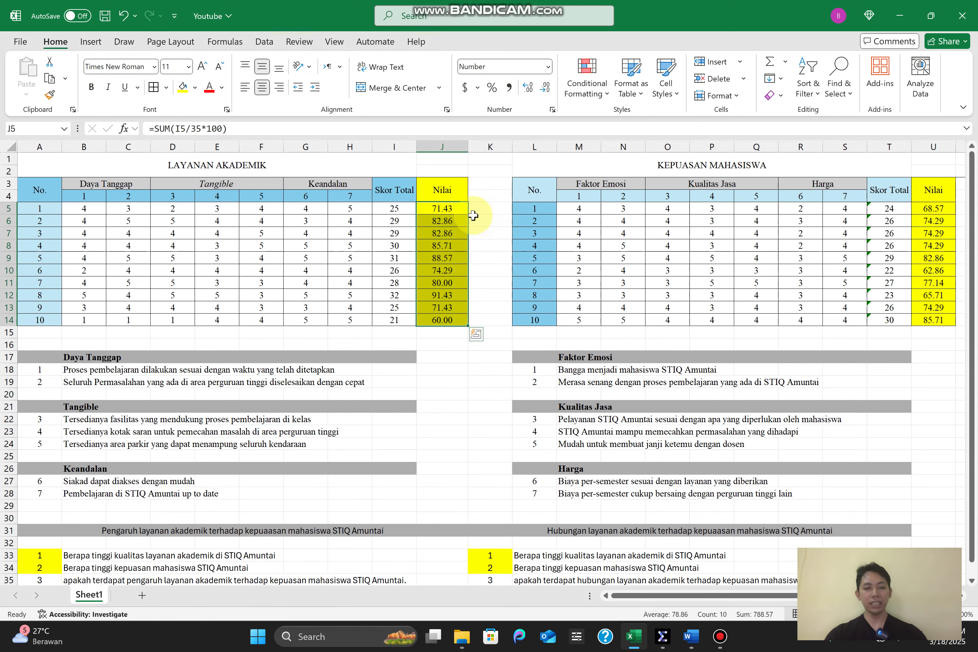
key(ctrl+c)
mouse_move(691, 645)
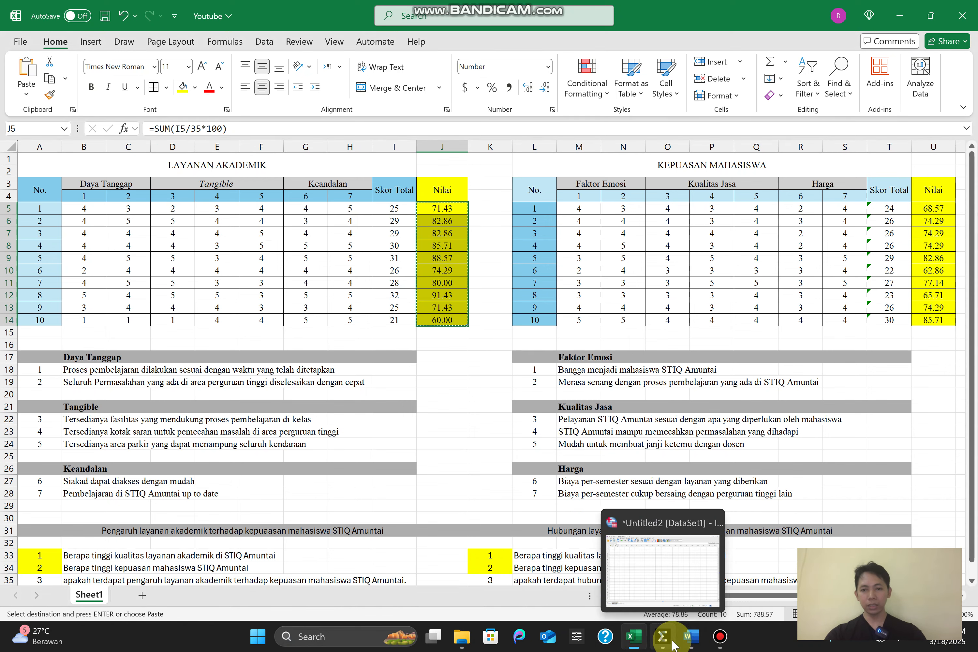
click(659, 586)
click(54, 109)
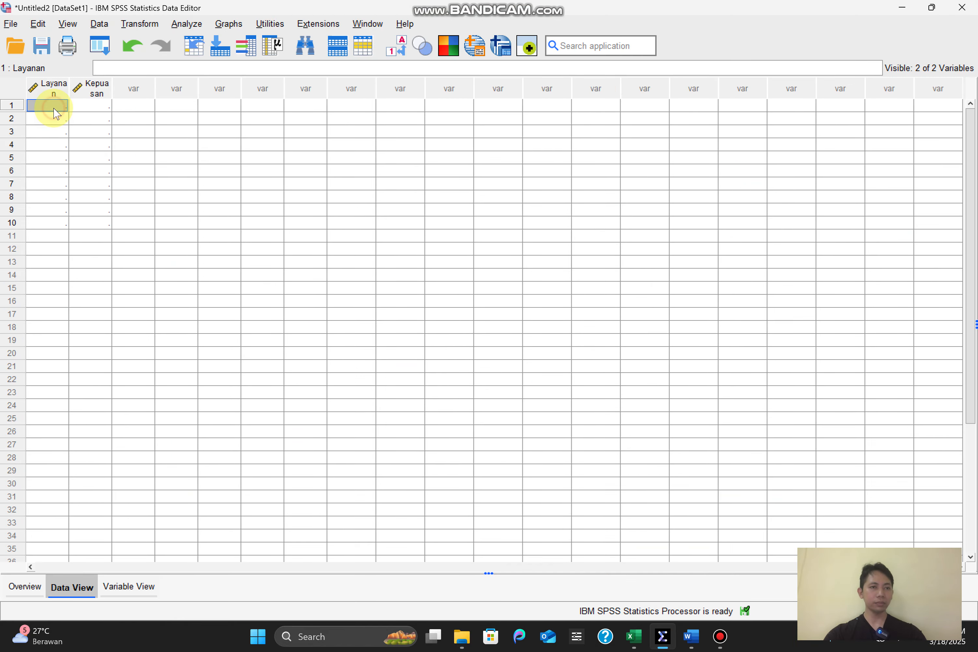
key(ctrl+v)
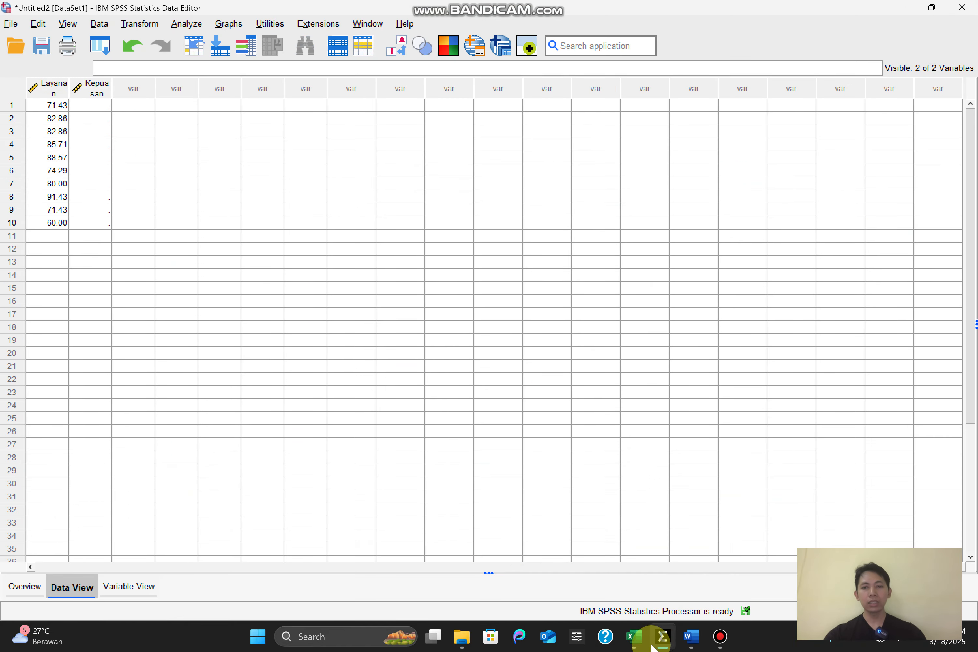
Copy the KEPUASAN MAHASISWA Nilai values U5:U14 from the Excel workbook into the Kepuasan column in SPSS, starting at row 1
click(635, 640)
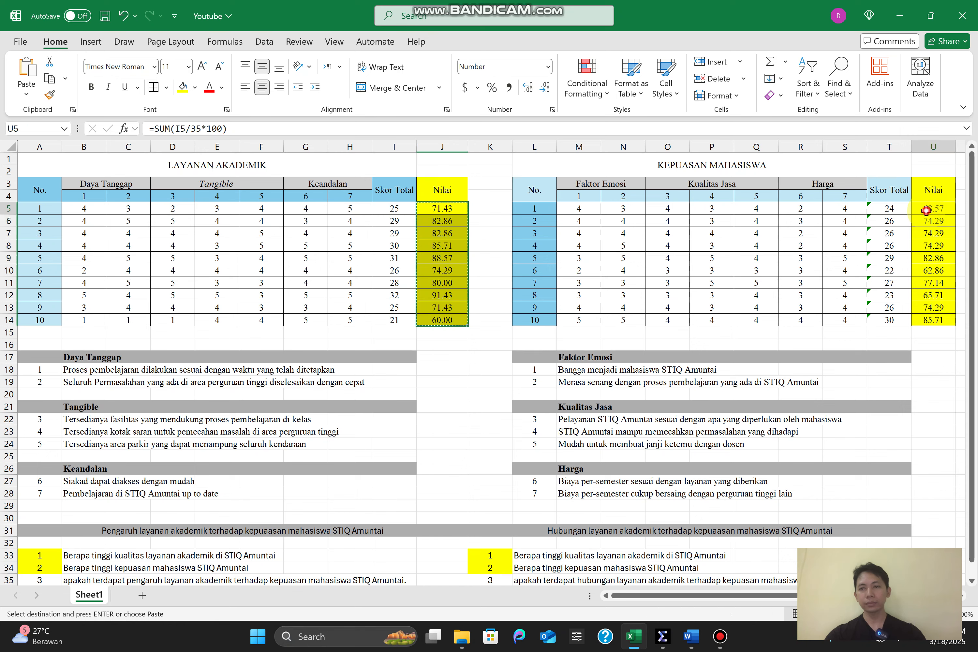
drag(931, 209, 940, 320)
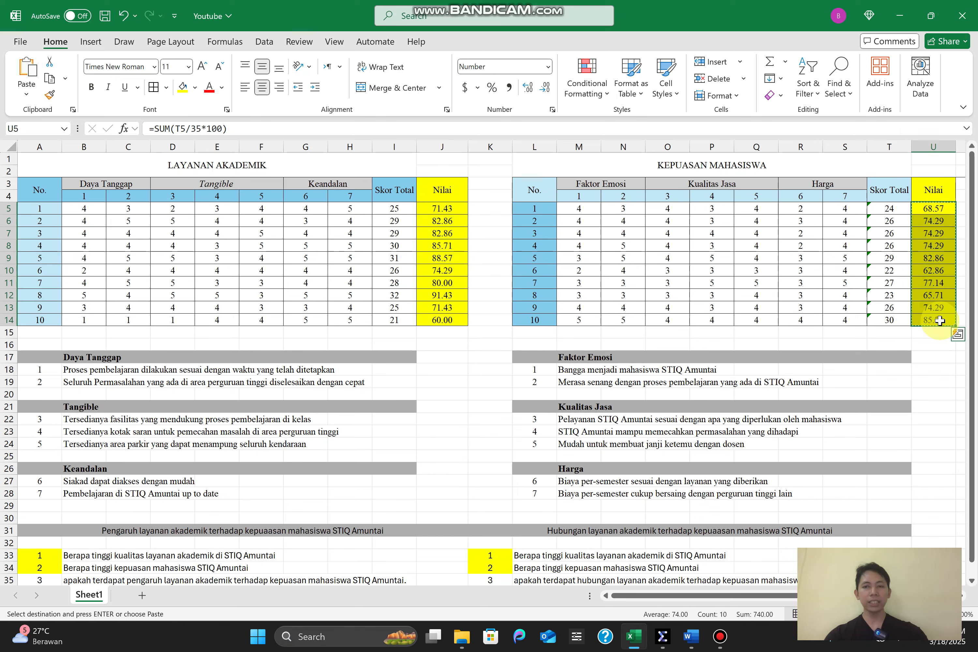
click(659, 644)
click(88, 107)
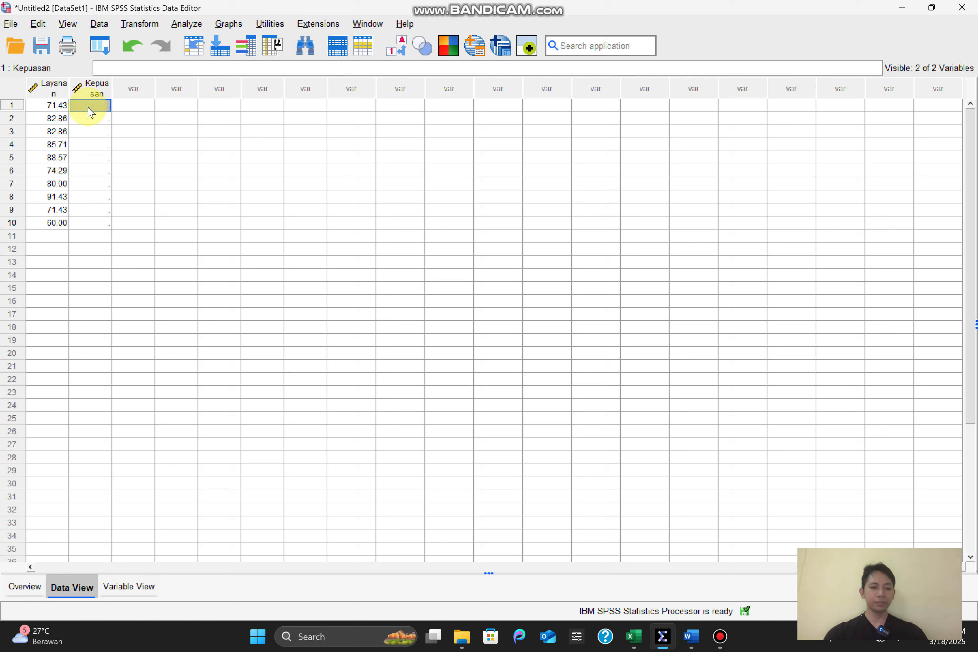
key(ctrl+v)
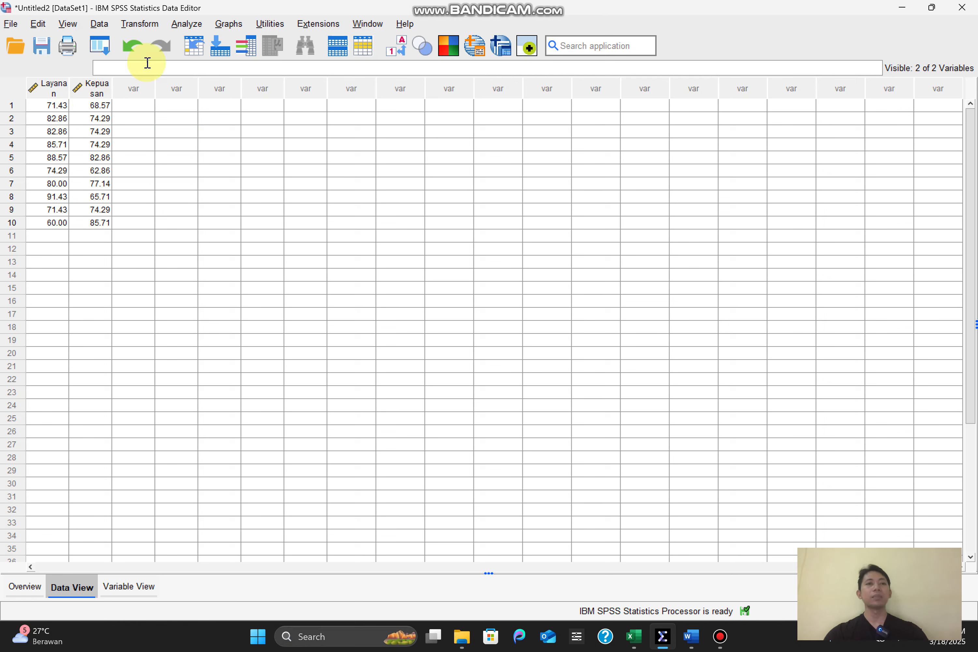
Start a Descriptives analysis from the descriptive statistics procedures and add Layanan as its variable
click(190, 24)
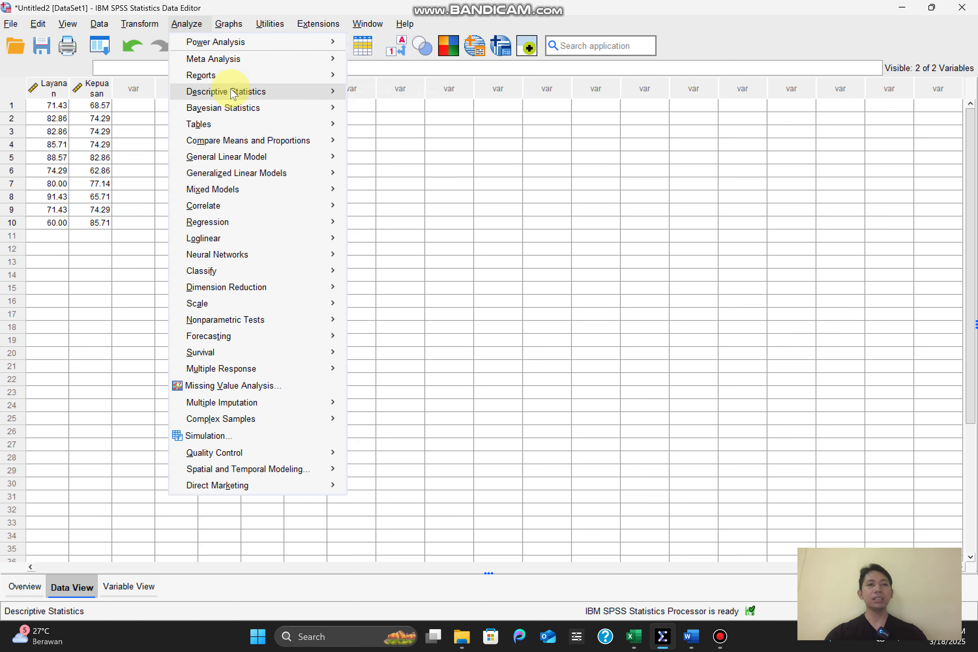
mouse_move(234, 96)
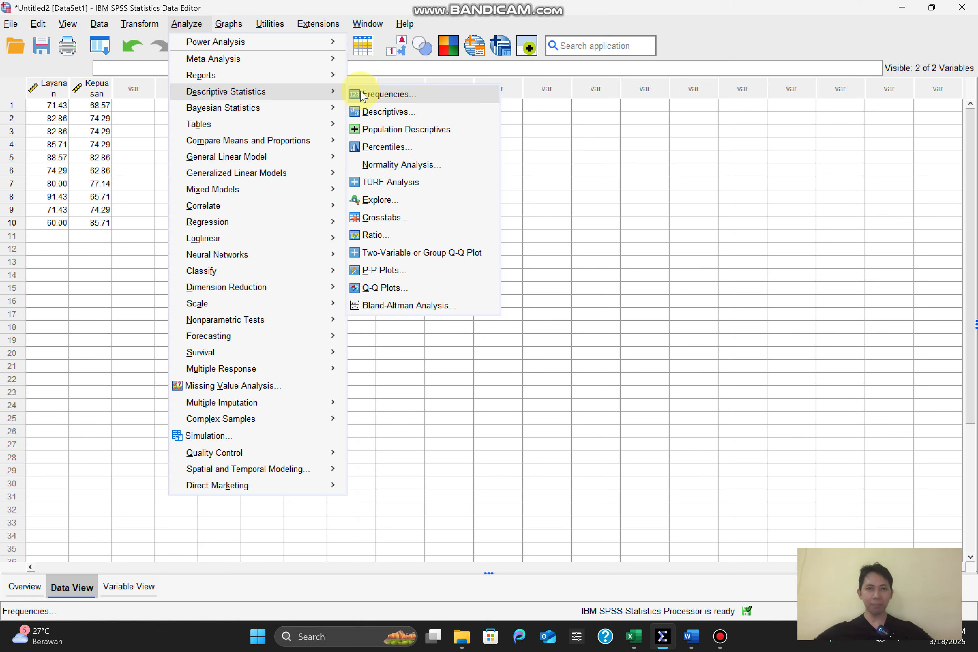
click(380, 113)
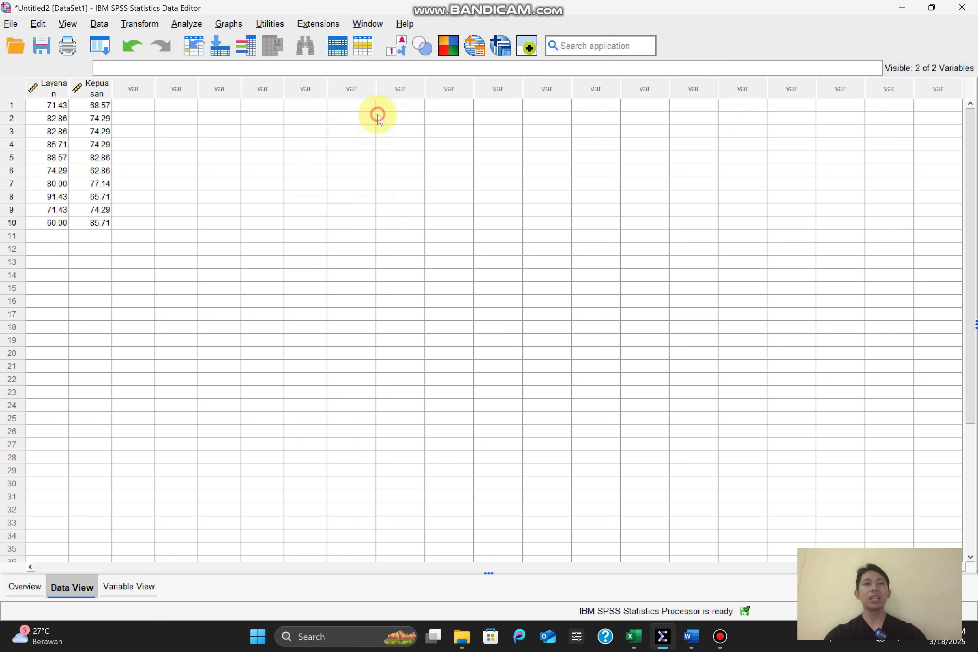
click(458, 304)
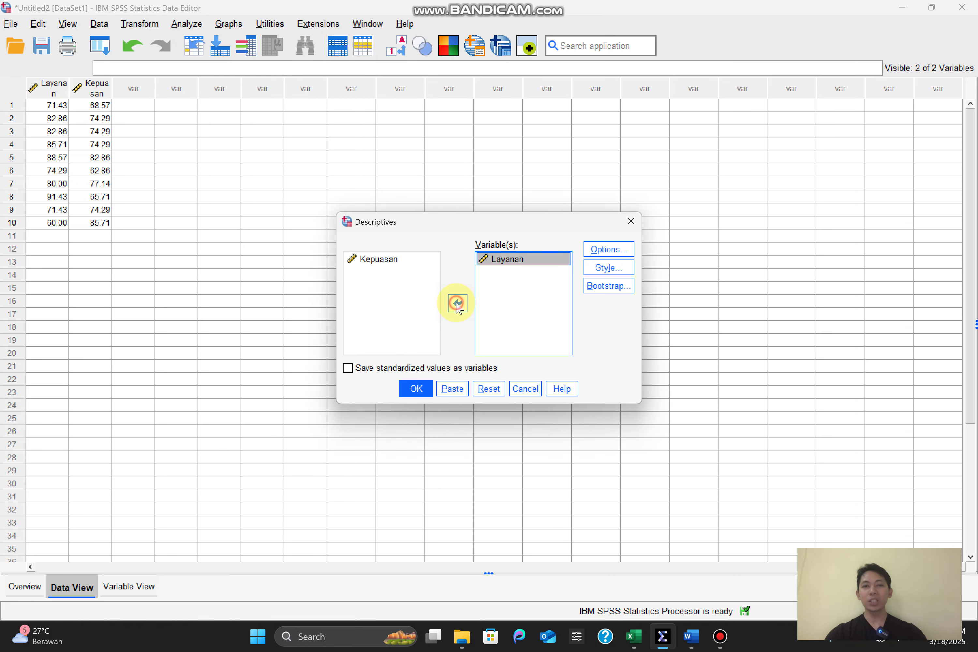
Add Sum and Range to the descriptive options, leave out the standard deviation, and run the analysis for Layanan
click(602, 251)
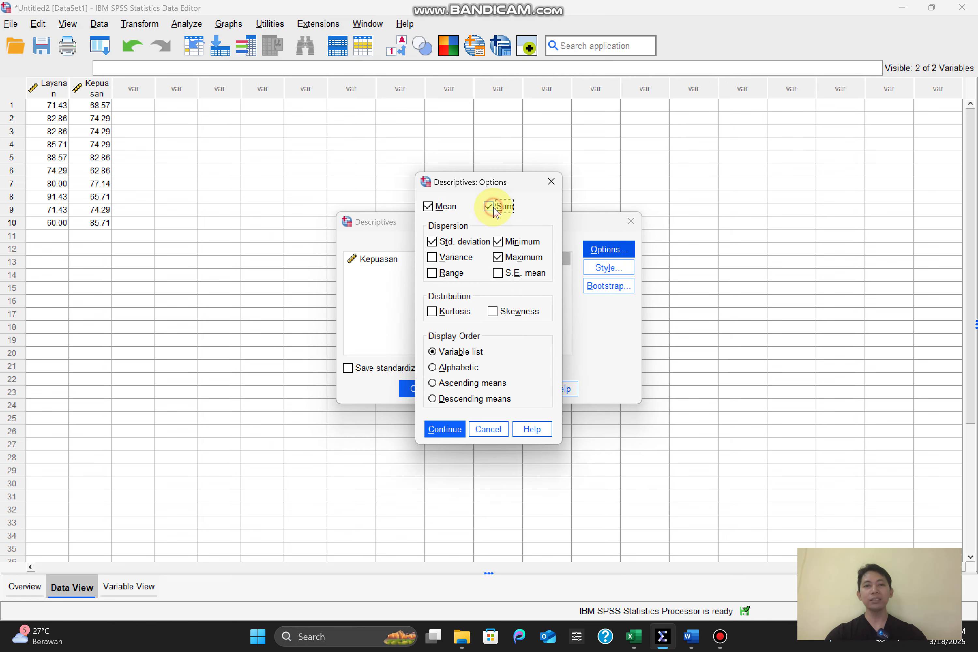
click(432, 241)
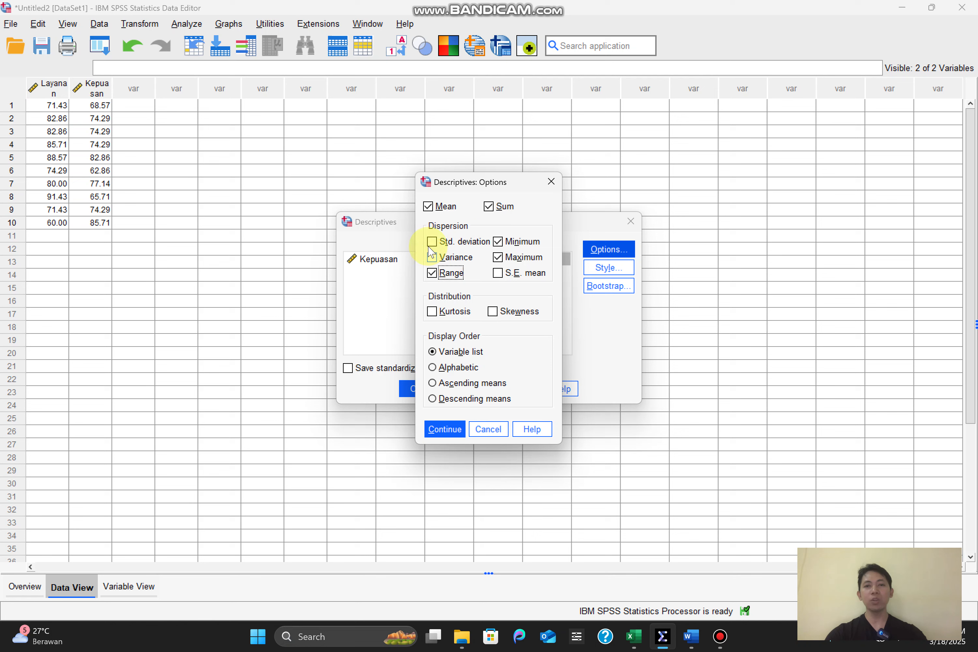
click(443, 429)
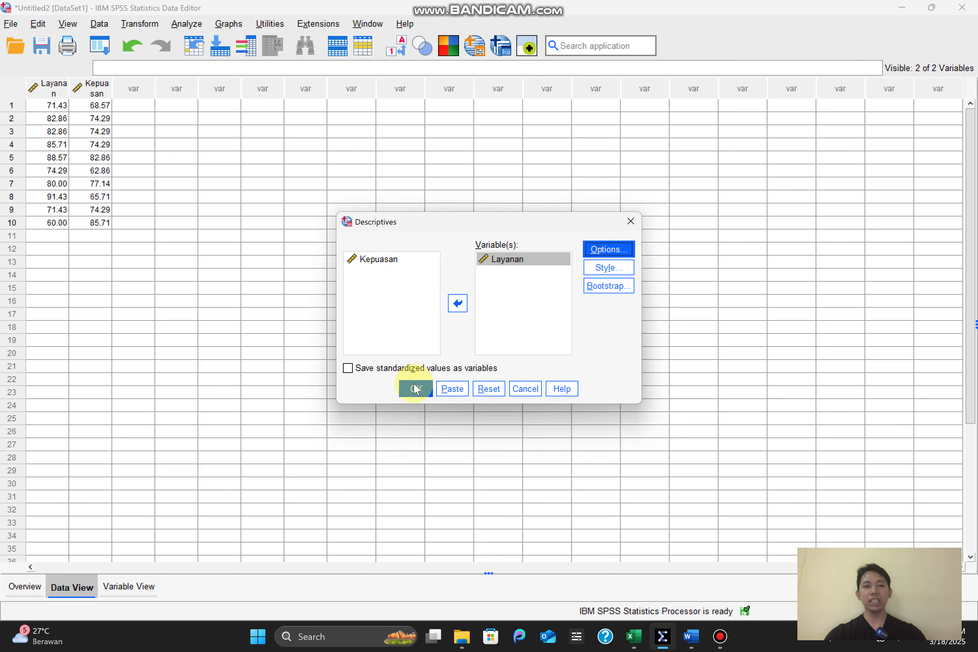
click(415, 389)
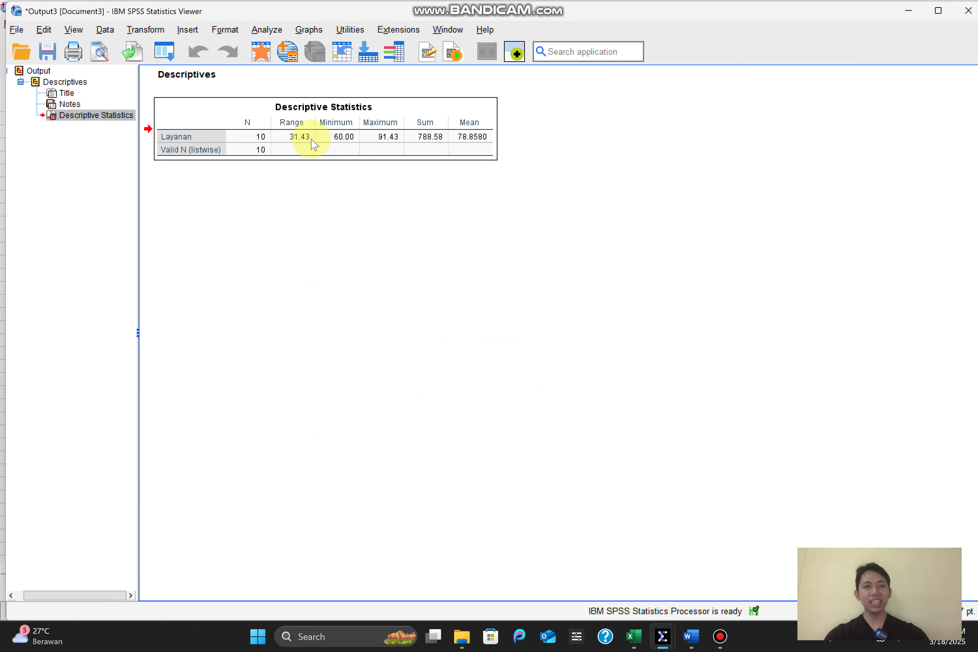
Switch to the Word document 2. Distribusi Frekuensi sesi 1 and replace the table under Tabel 5.2 with the SPSS Descriptive Statistics table
mouse_move(691, 639)
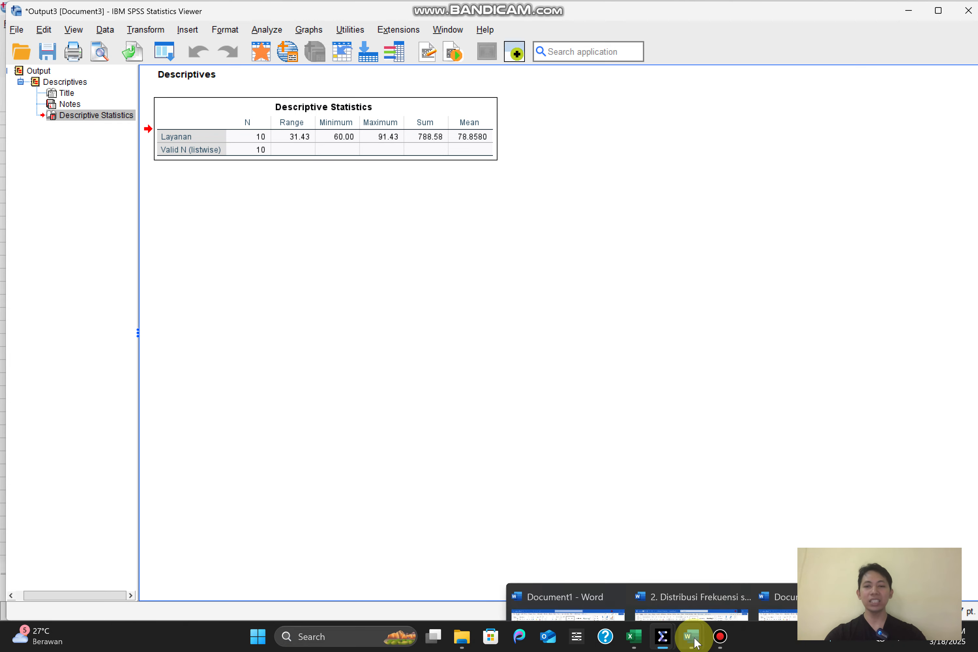
click(685, 595)
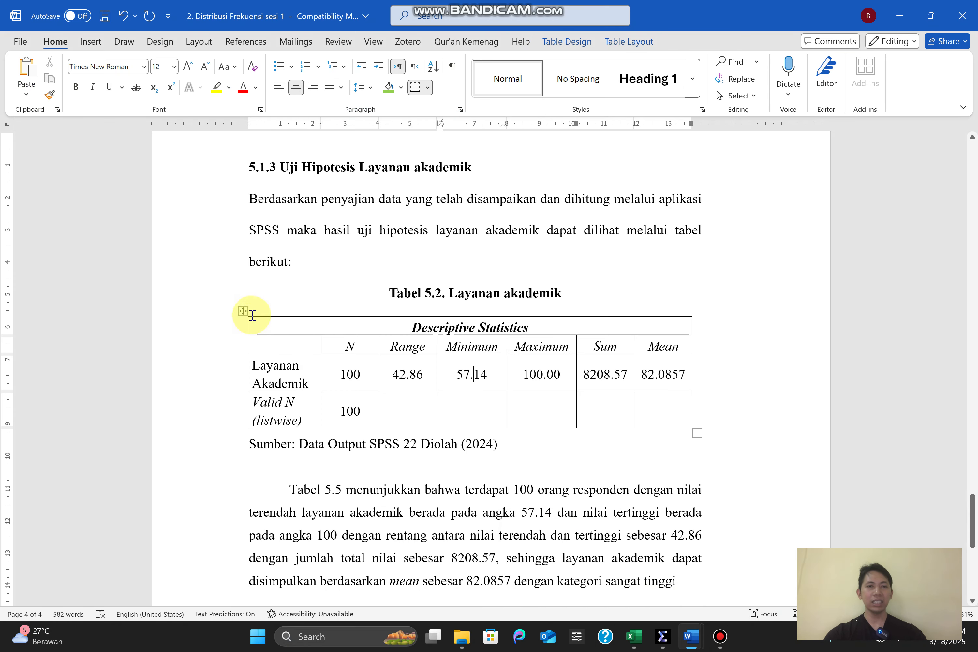
click(244, 311)
key(Delete)
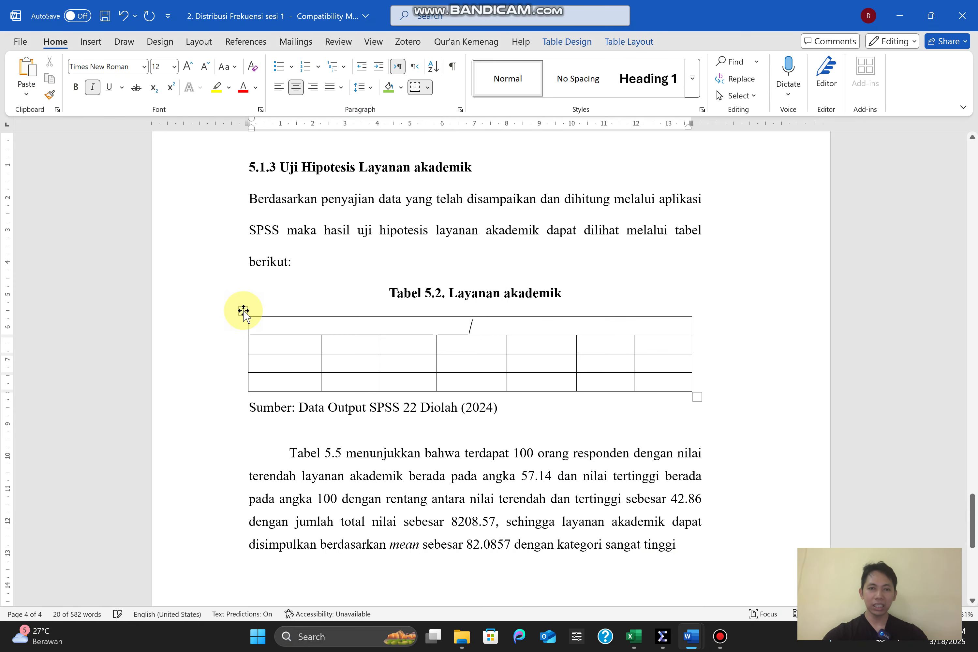
key(ctrl+z)
key(BackSpace)
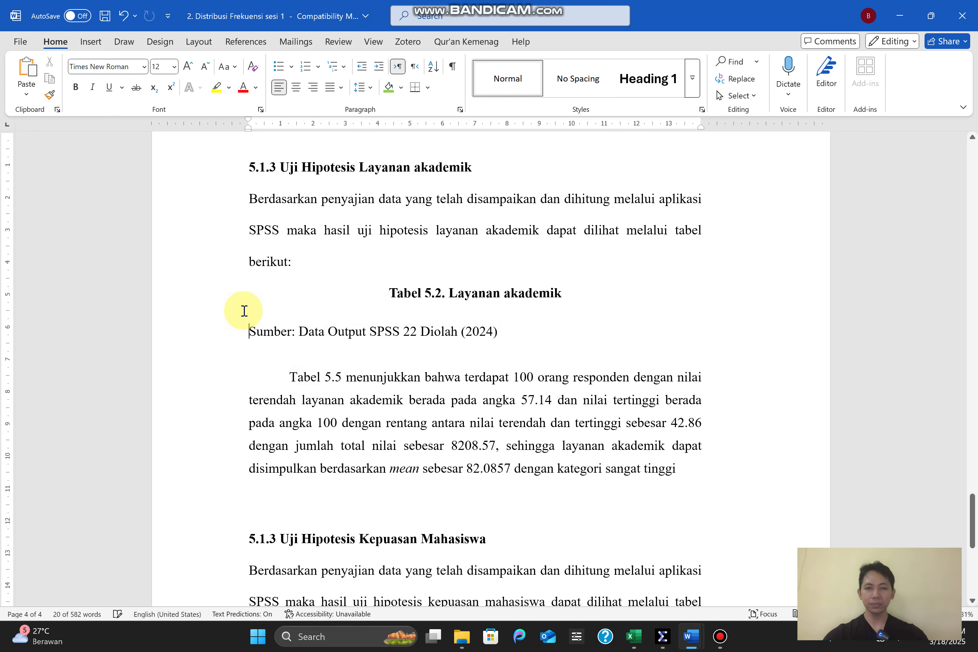
key(ctrl+z)
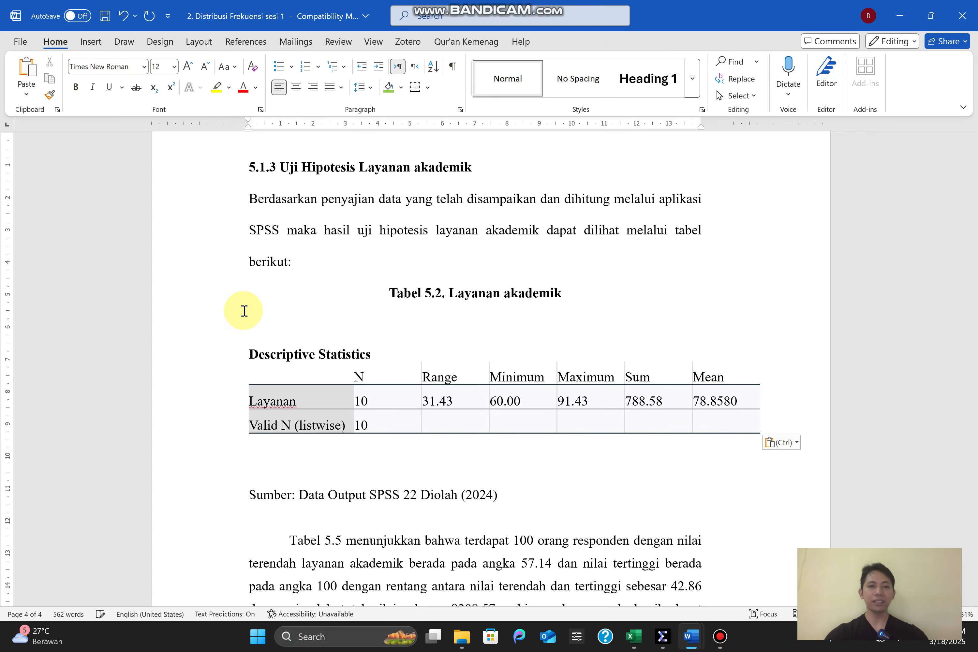
Remove the extra blank line below the pasted Descriptive Statistics table and minimise Word to return to the SPSS output
click(271, 456)
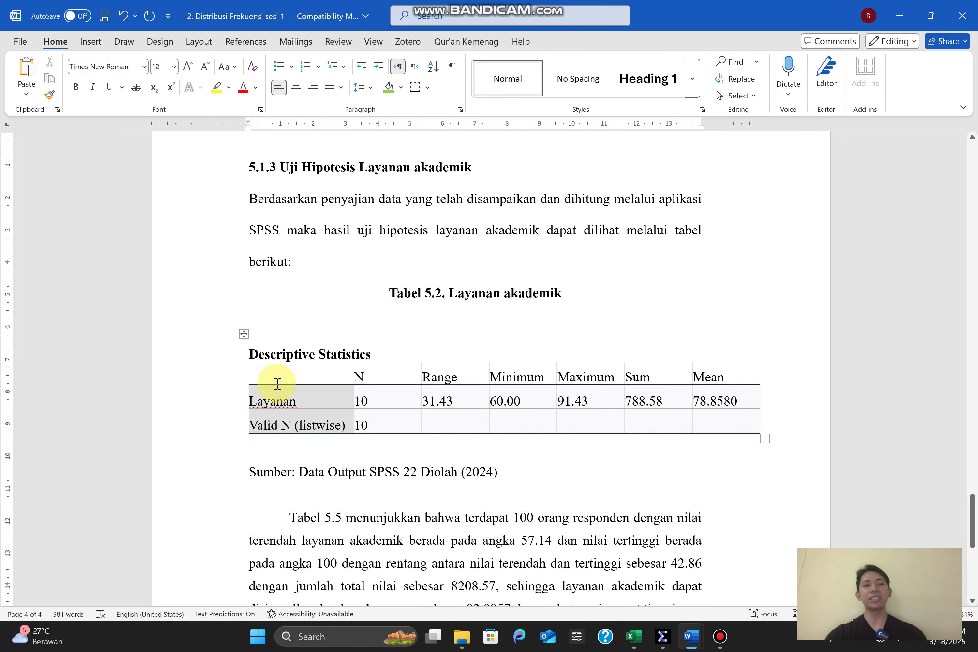
click(276, 383)
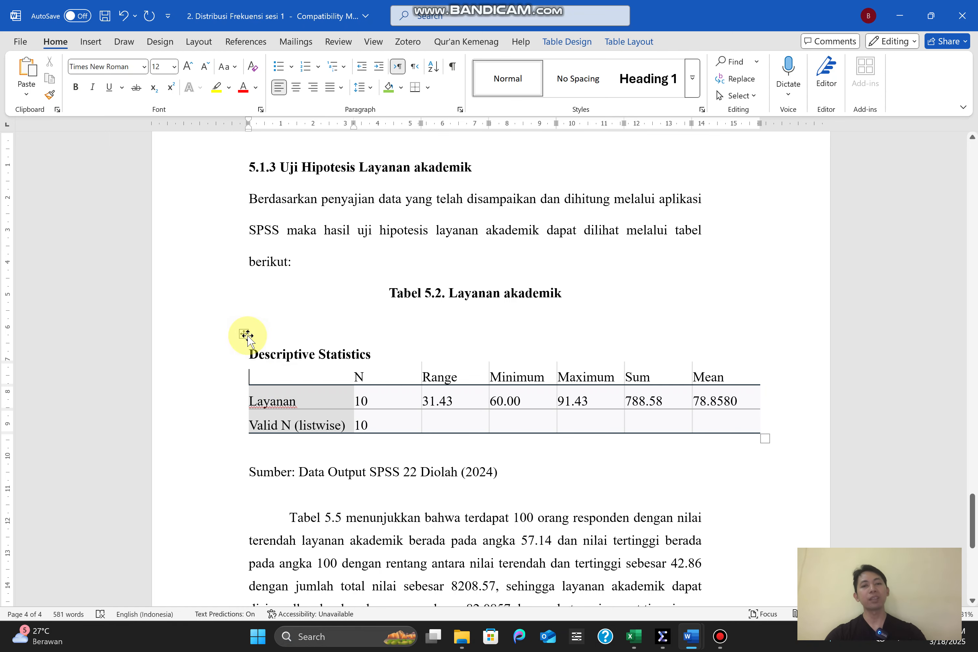
click(900, 16)
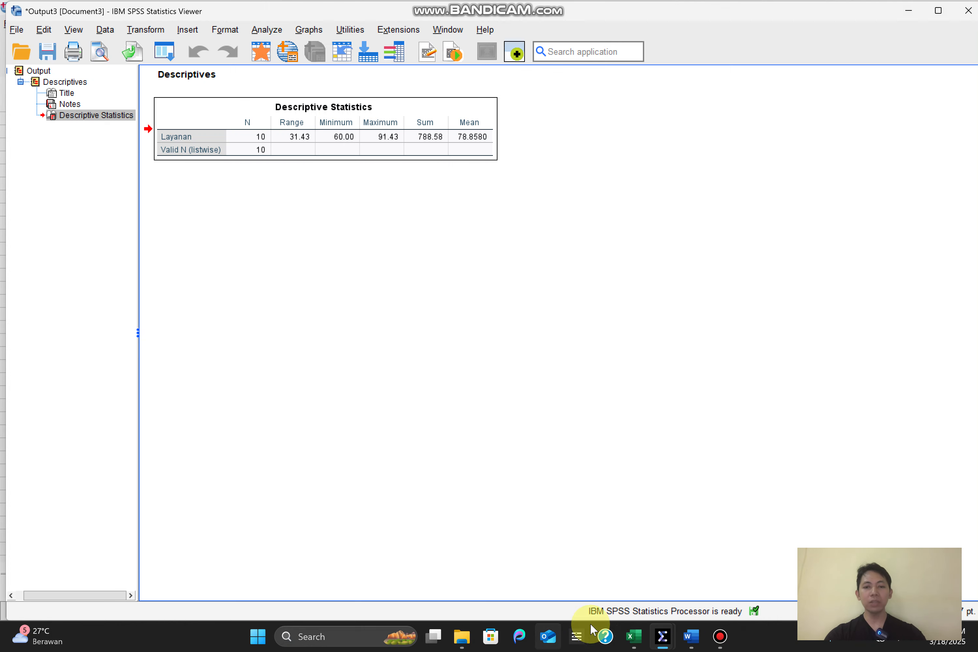
Return to the data set and run the Descriptives analysis with Kepuasan in place of Layanan
mouse_move(663, 637)
click(630, 600)
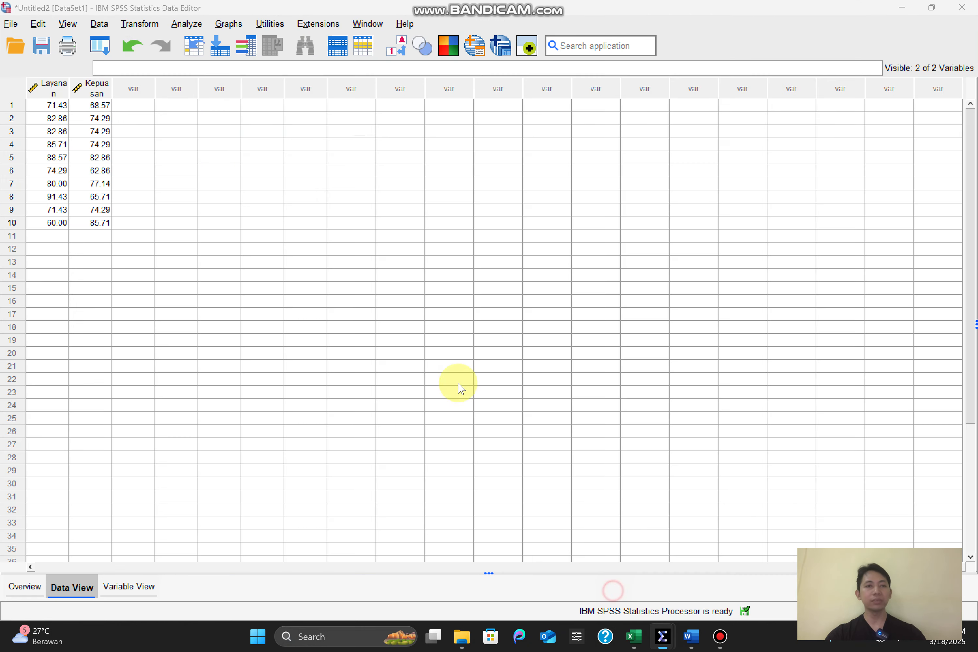
click(193, 25)
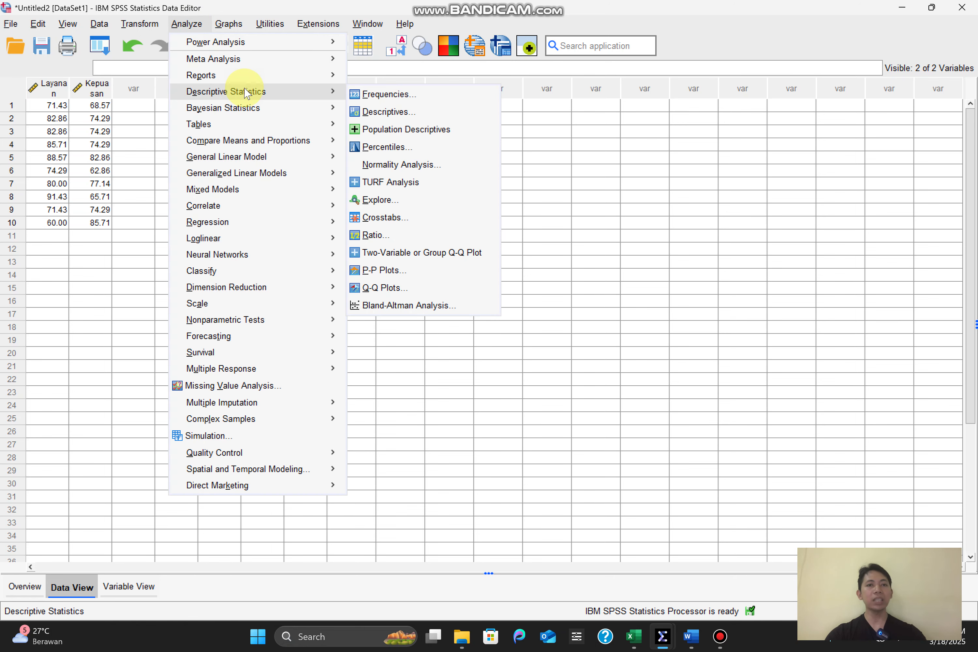
click(385, 113)
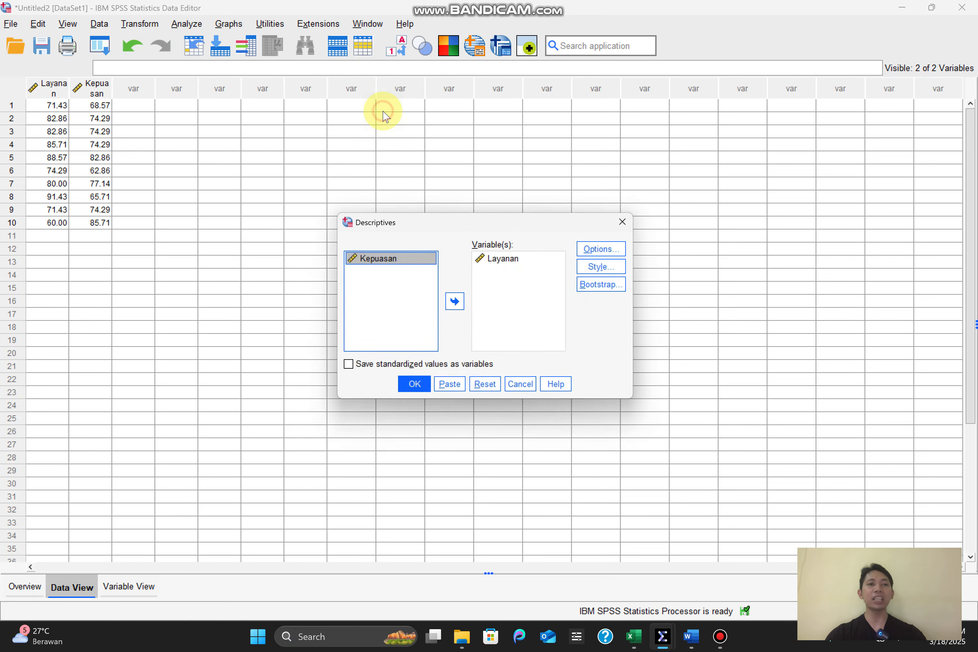
click(501, 259)
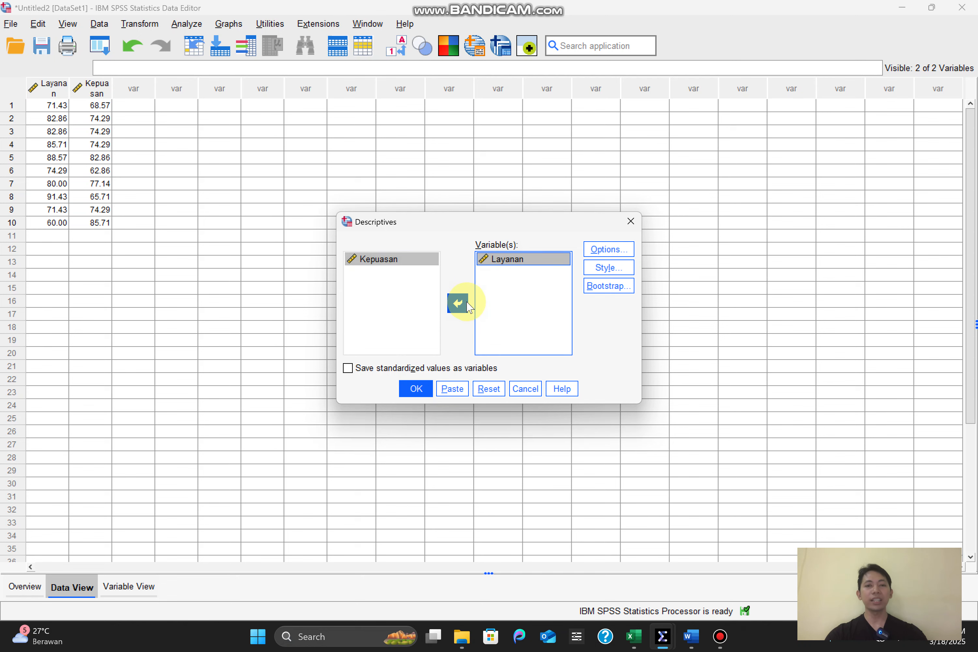
click(458, 304)
click(383, 277)
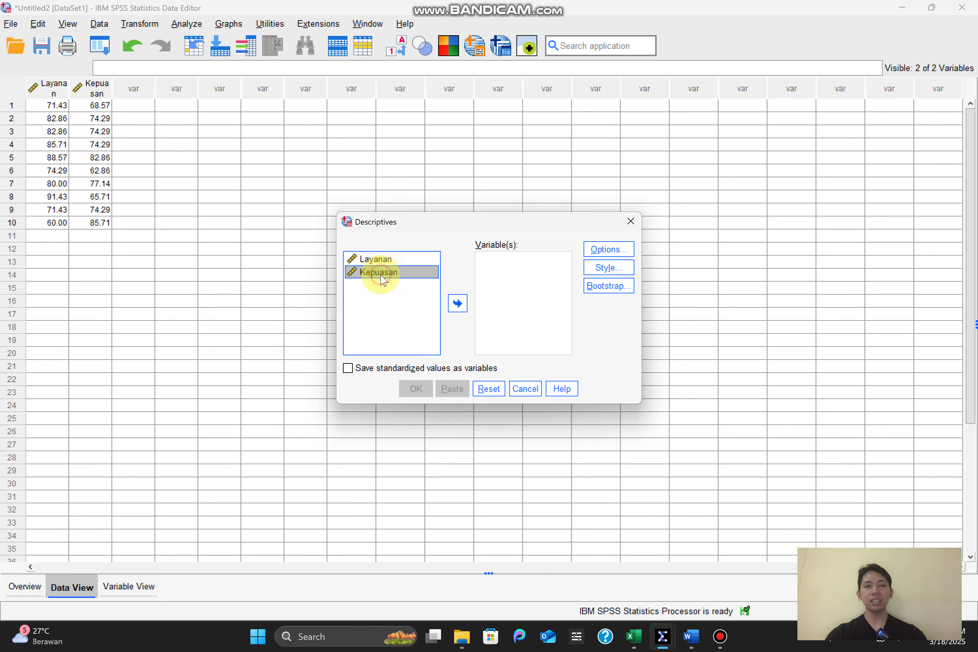
click(457, 303)
click(425, 388)
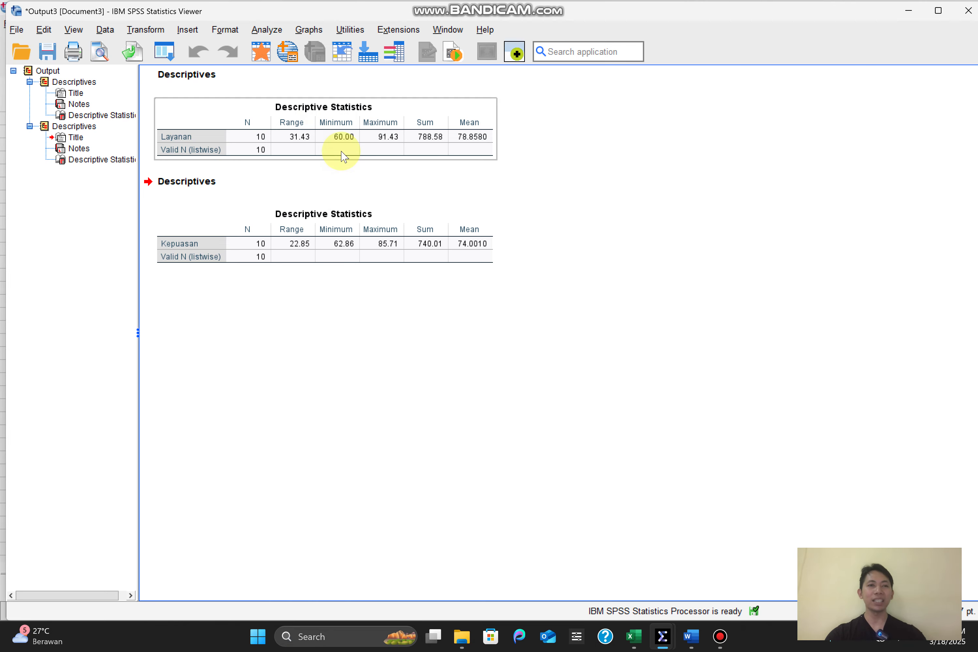
Close the current output without saving it and run the Descriptives analysis for Kepuasan and Layanan together
click(969, 10)
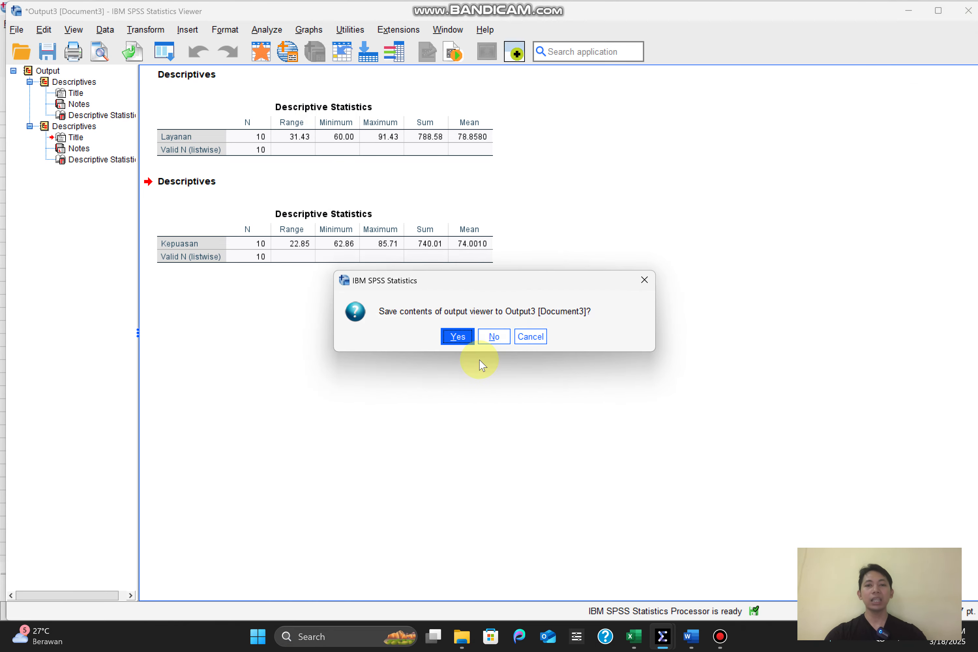
click(495, 339)
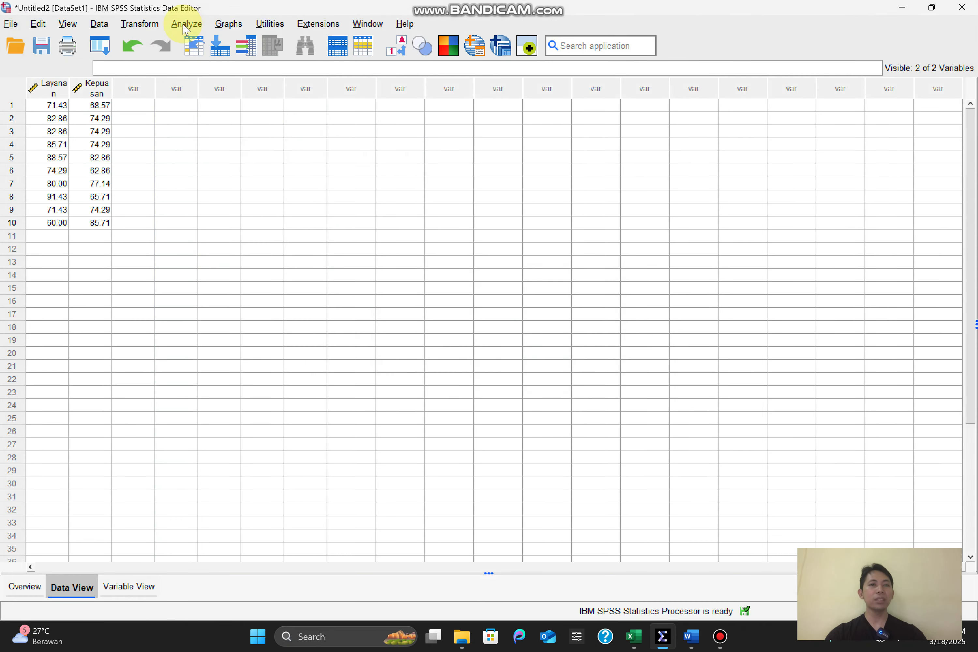
click(187, 24)
mouse_move(316, 96)
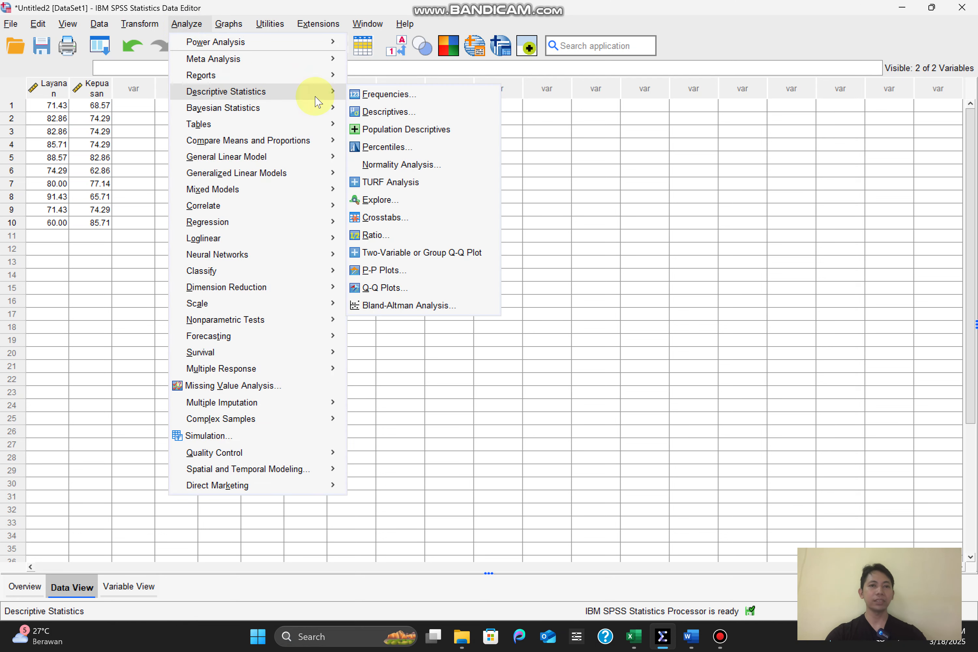
click(368, 109)
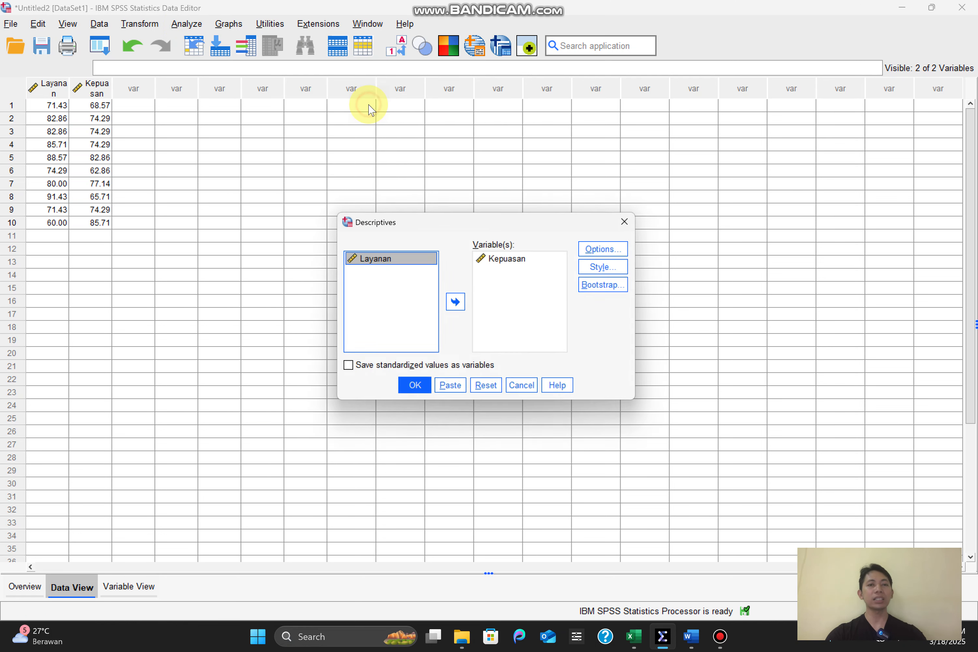
click(457, 302)
click(416, 389)
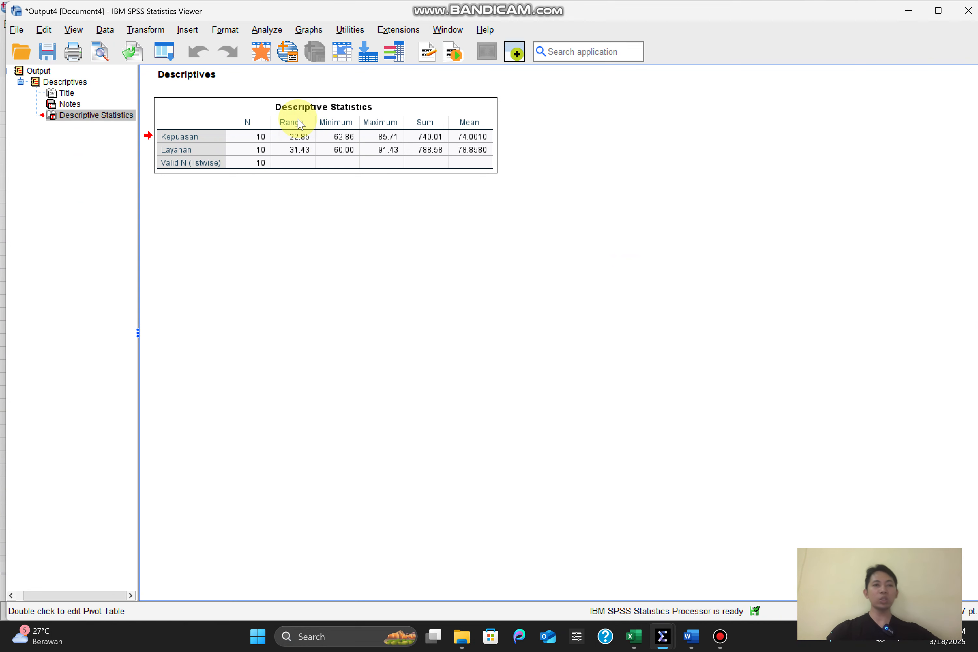
click(191, 150)
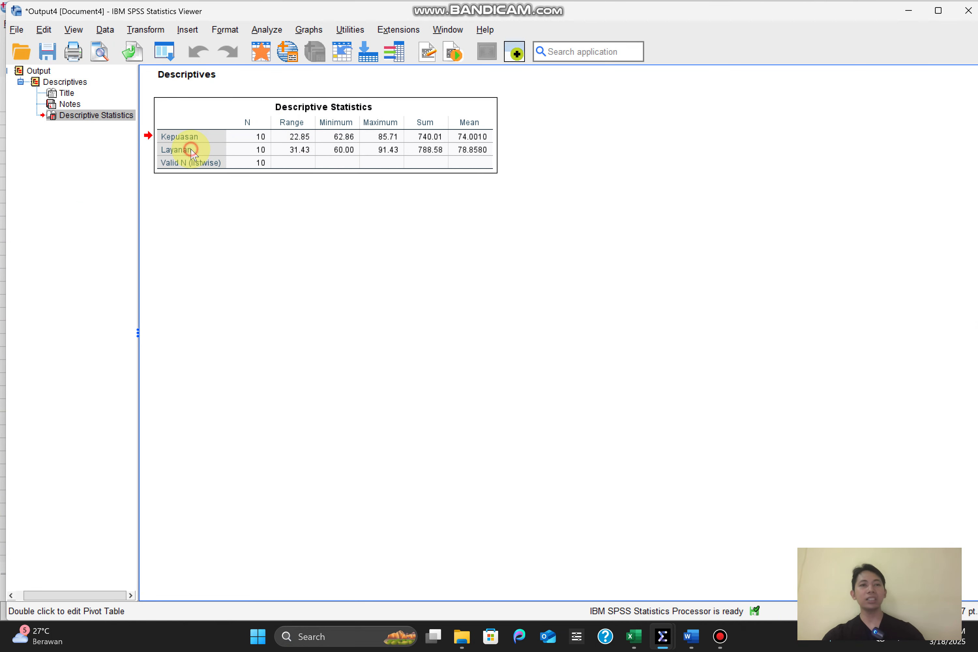
click(174, 142)
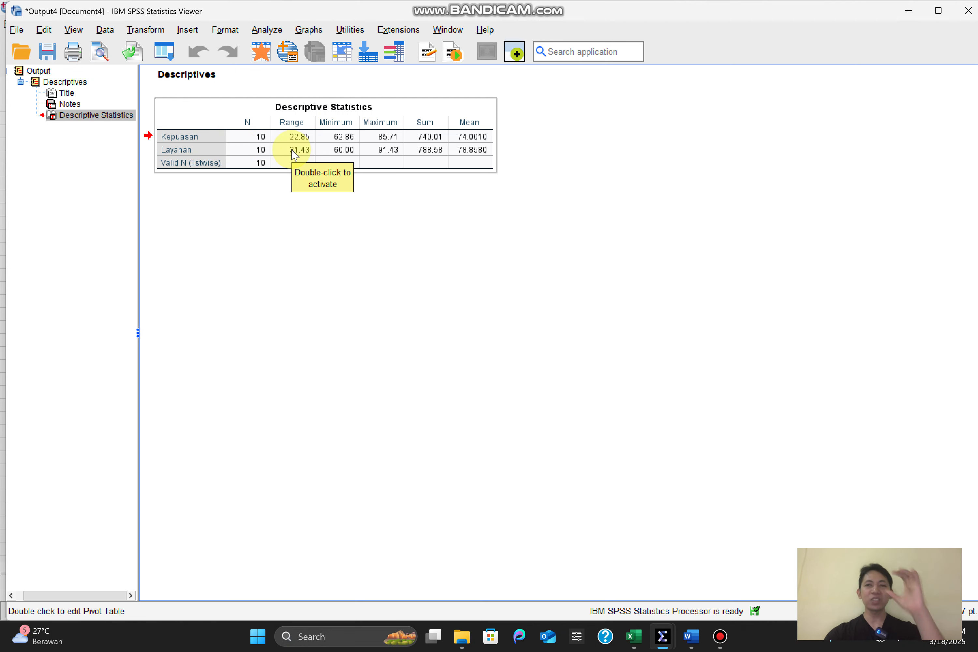
Switch to the Word document 2. Distribusi Frekuensi sesi 1 and compare the table's N, Minimum and Maximum with the paragraph below Tabel 5.2
mouse_move(686, 642)
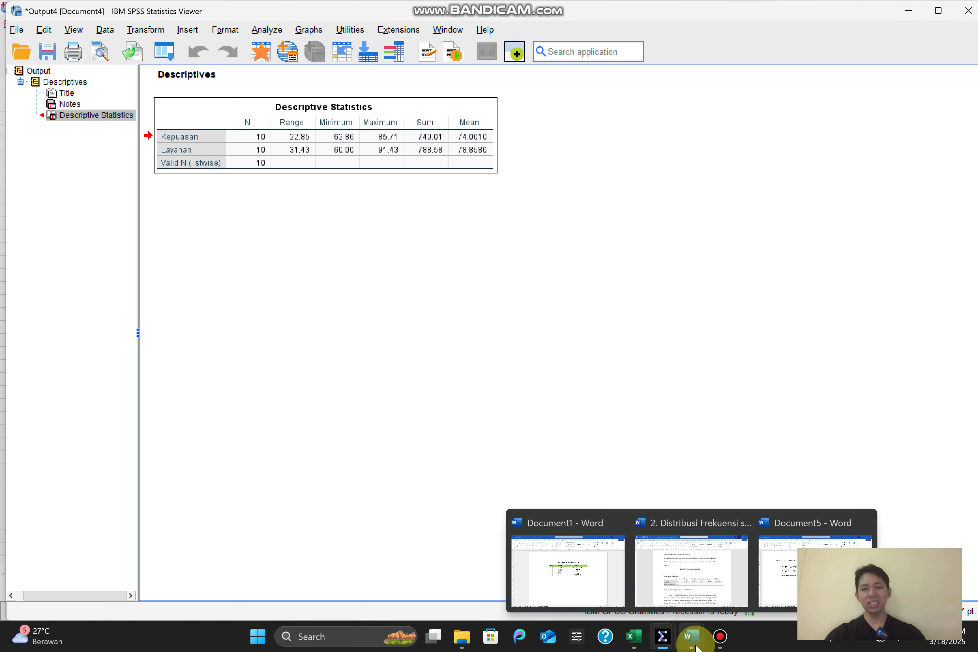
click(703, 571)
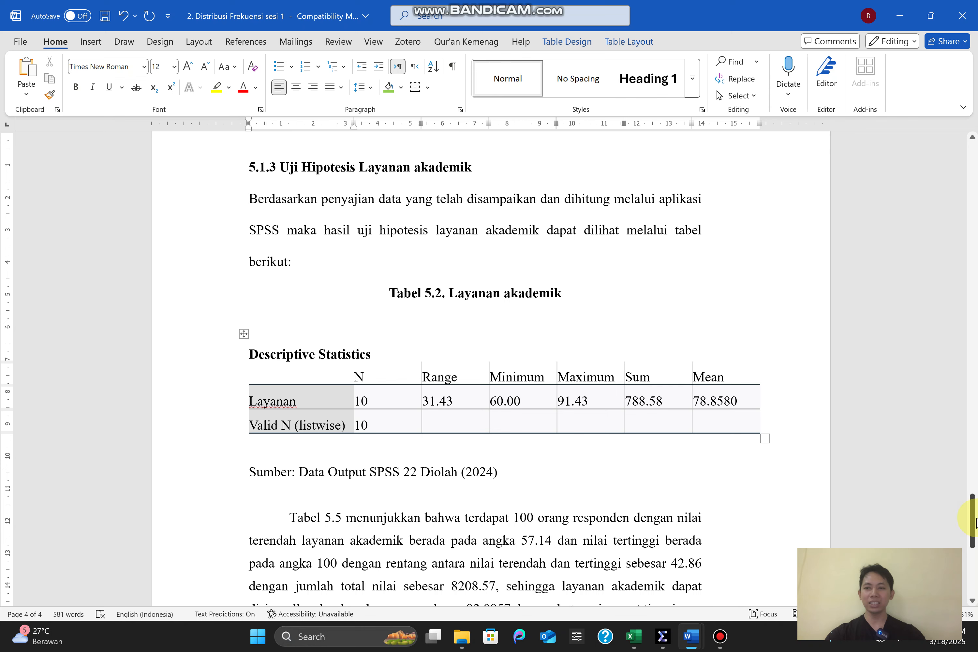
drag(974, 521, 974, 538)
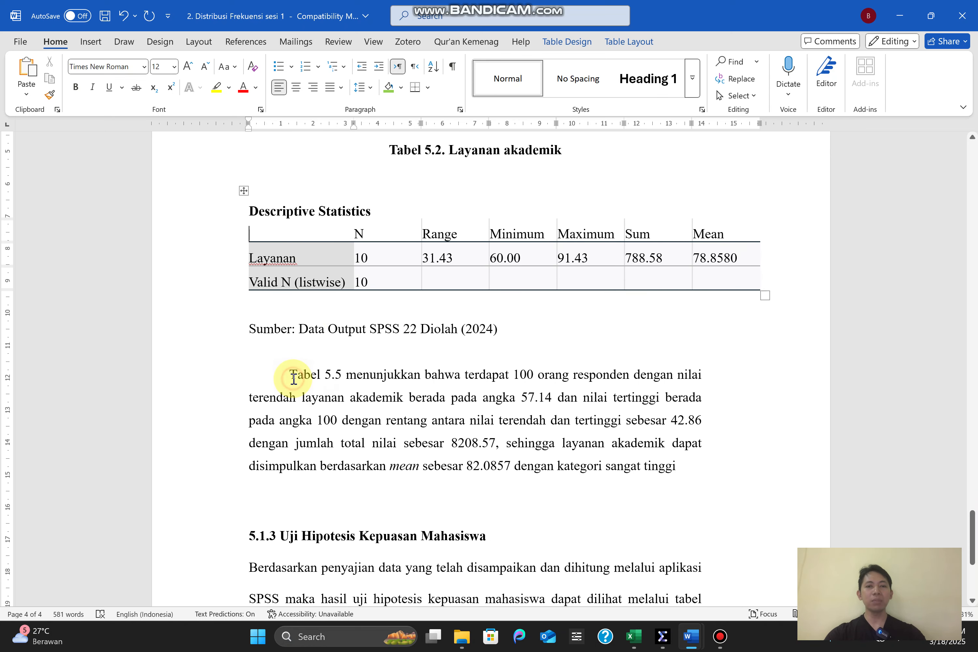
drag(290, 374, 666, 475)
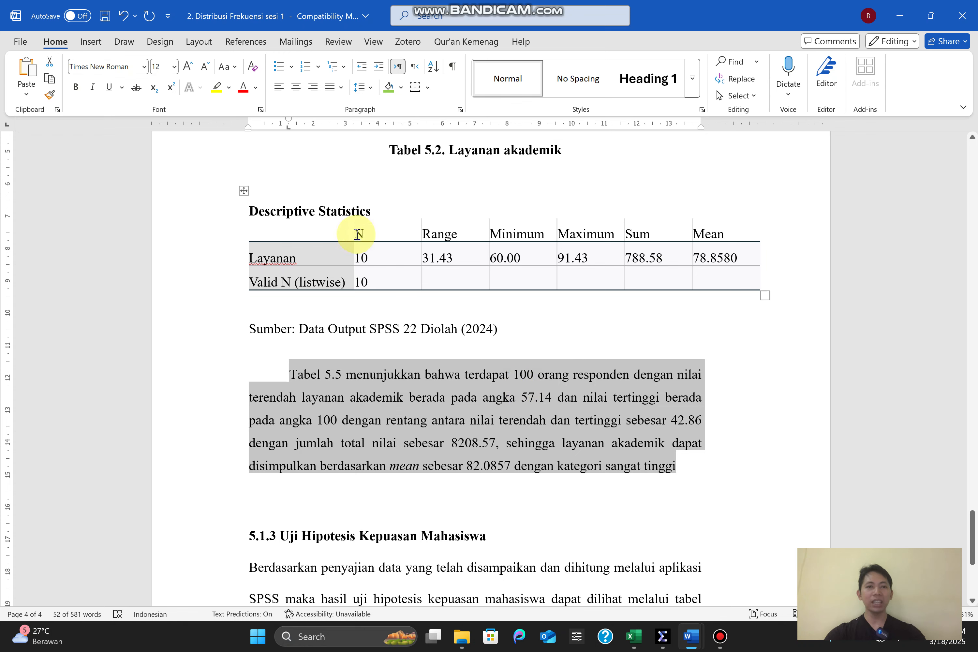
double_click(357, 234)
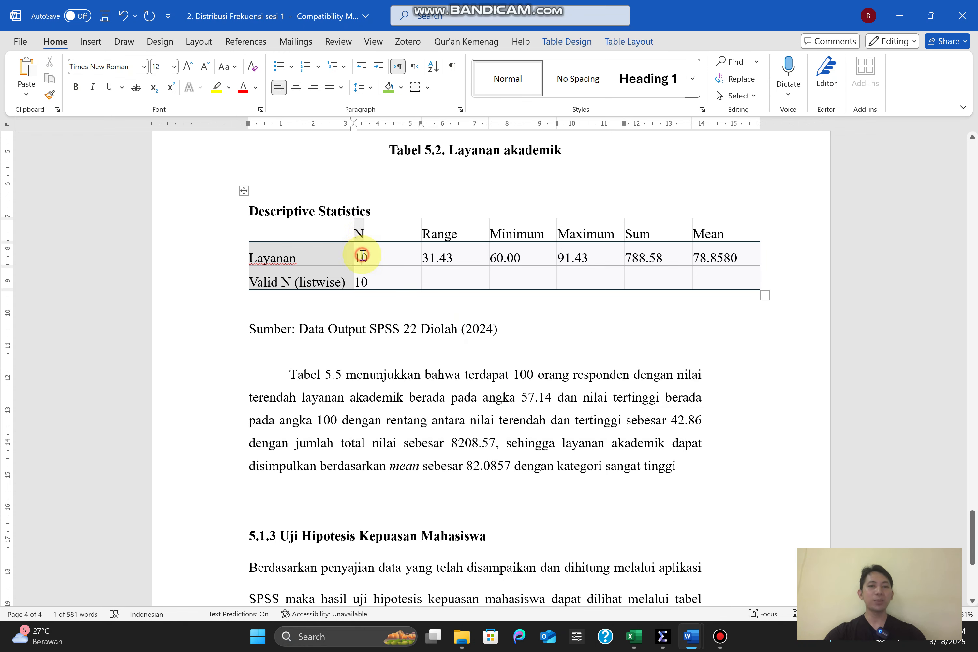
click(363, 256)
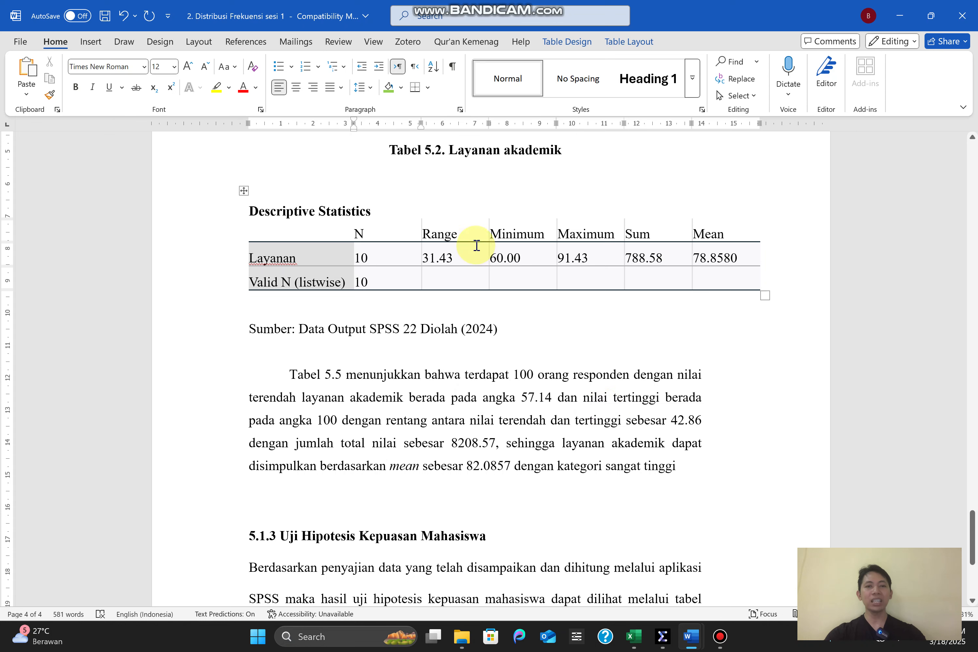
drag(502, 234, 545, 234)
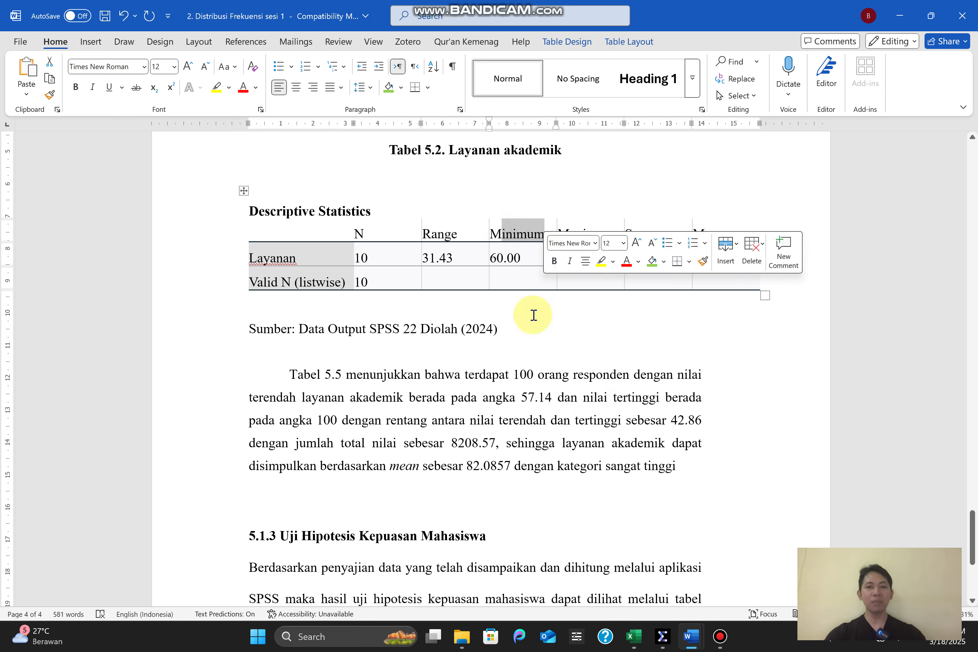
click(419, 432)
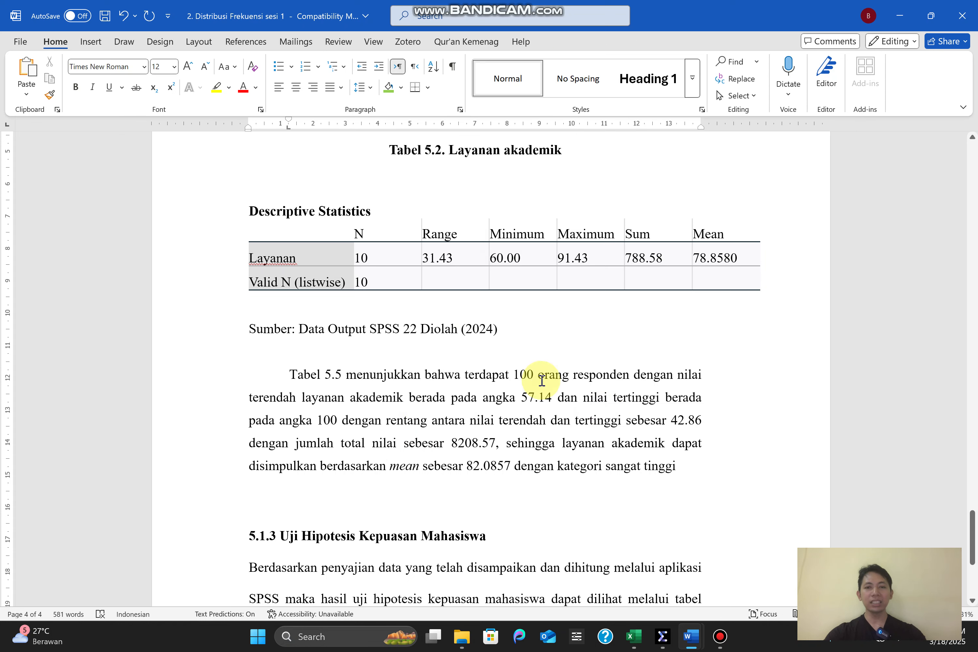
drag(565, 235, 615, 234)
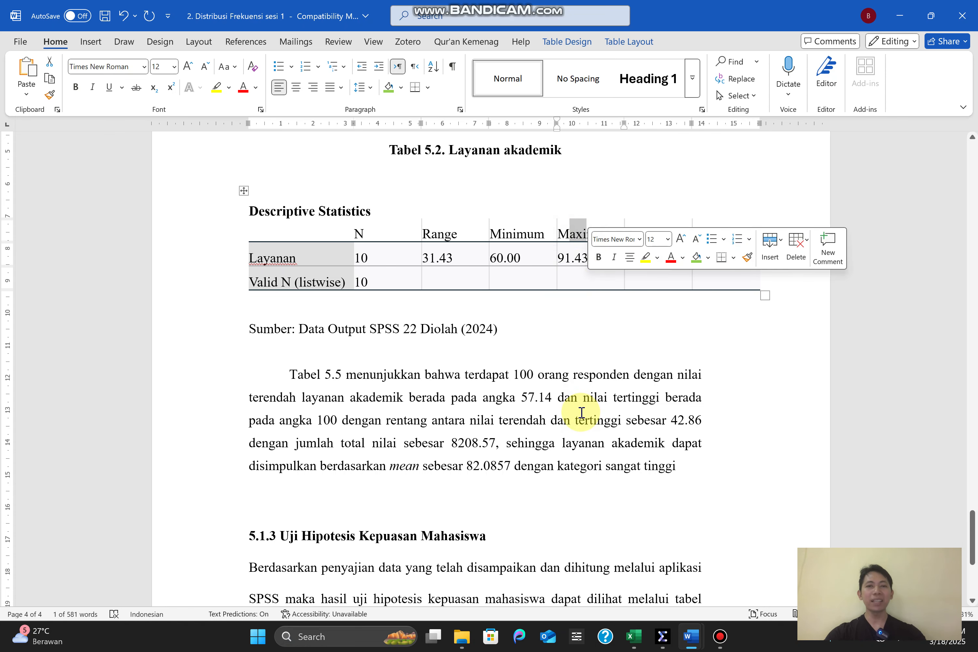
click(582, 413)
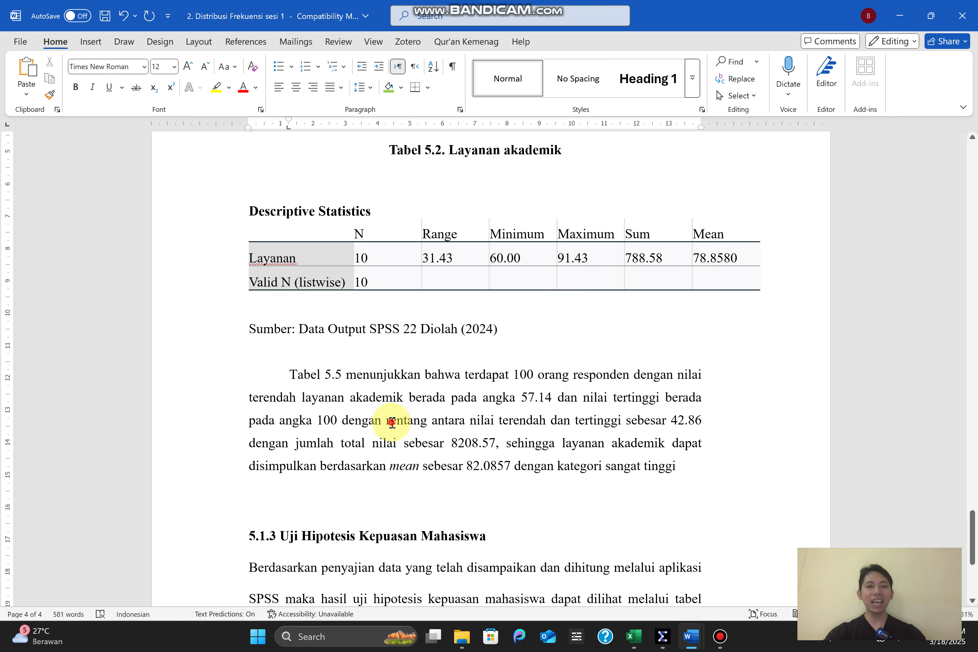
Compare the Range, Sum and Mean in the Layanan table with the figures quoted in the paragraph below it
drag(390, 420, 431, 421)
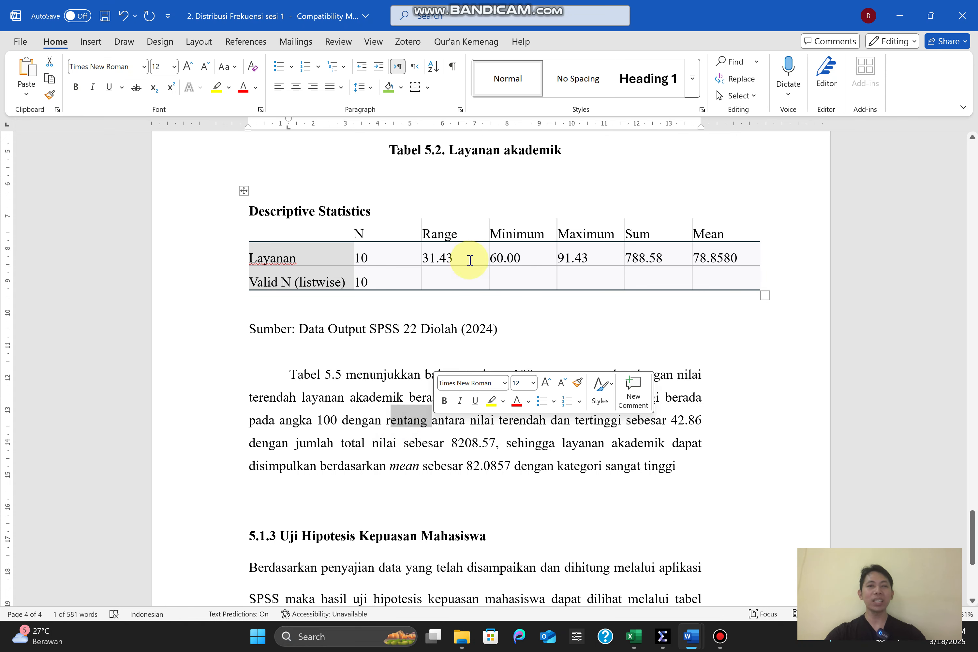
drag(471, 259, 423, 258)
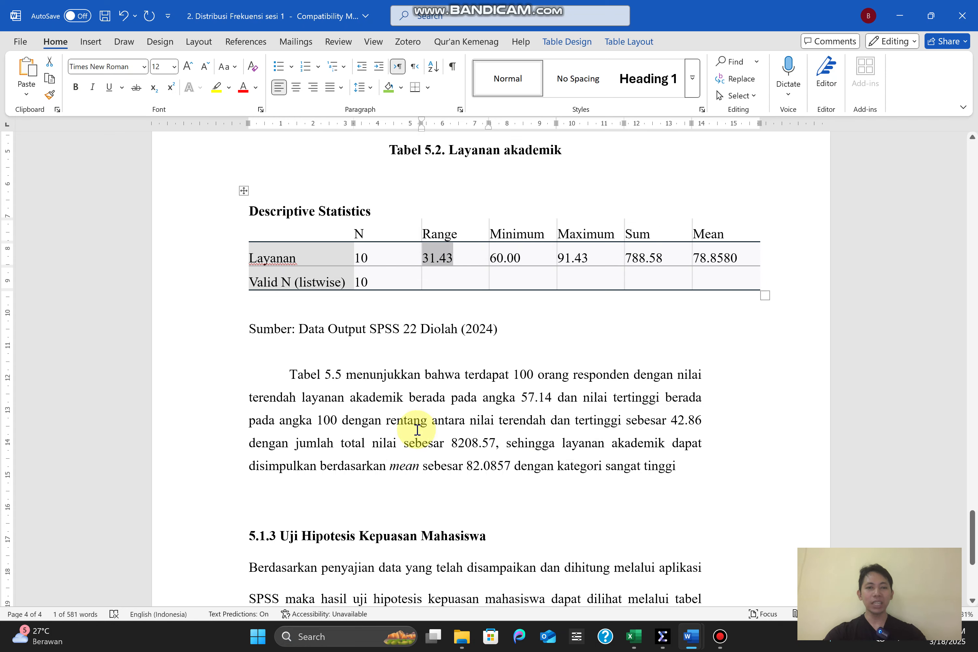
drag(295, 442, 478, 442)
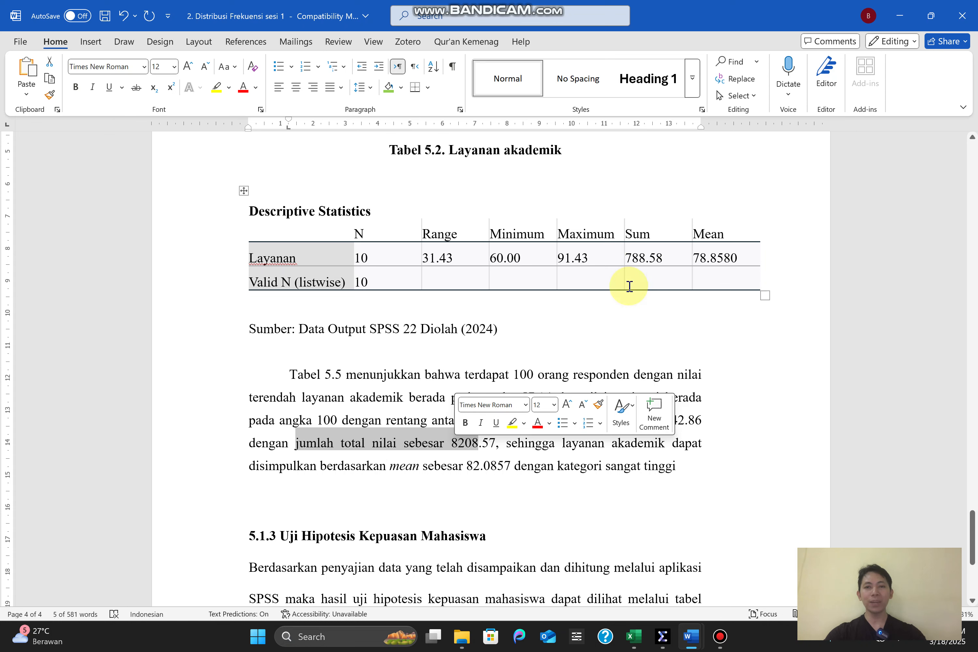
click(498, 452)
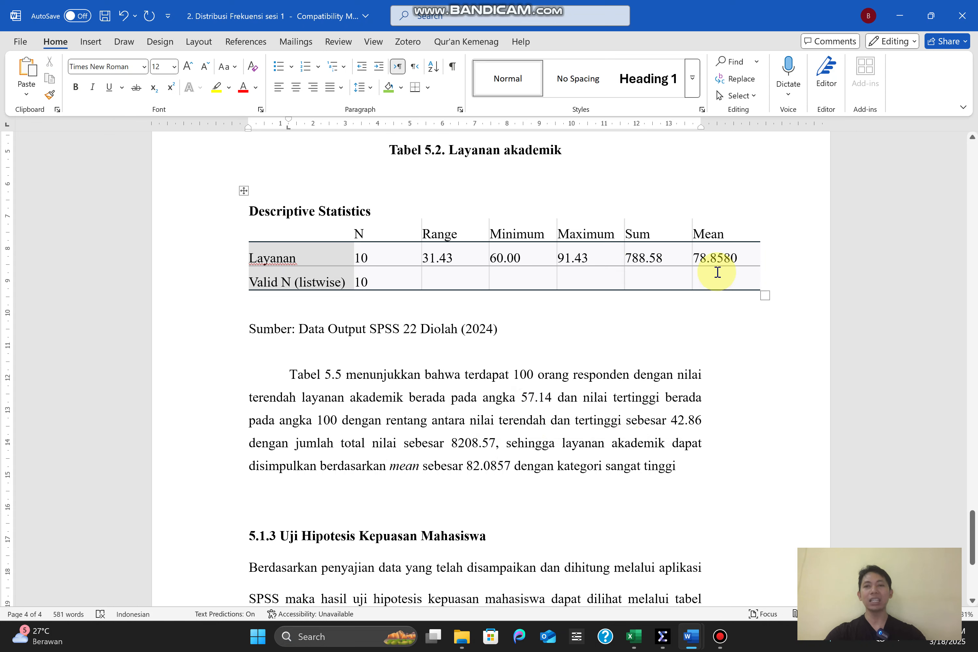
drag(696, 261, 721, 267)
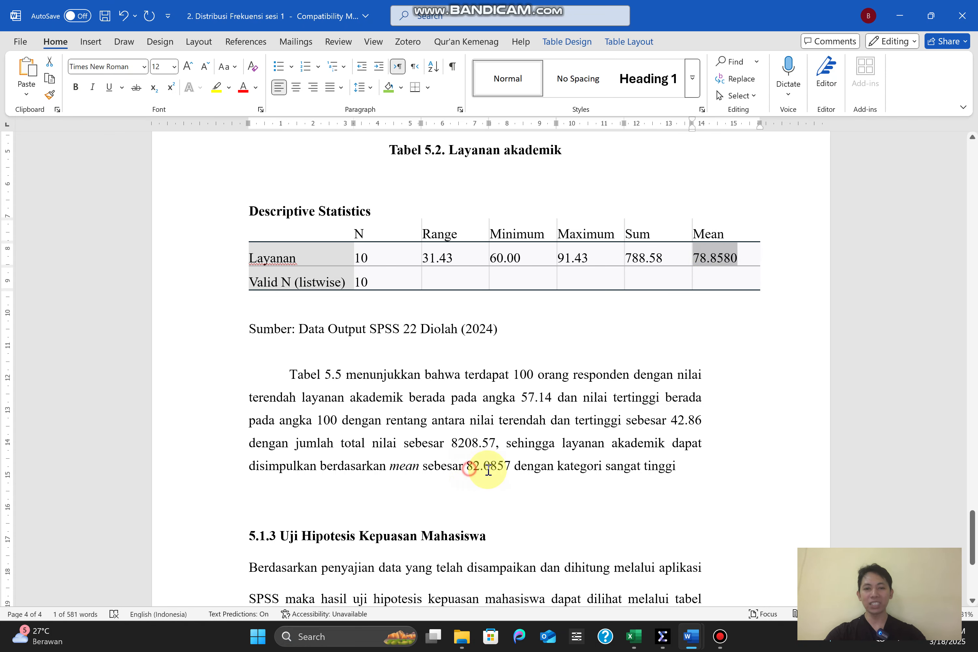
double_click(503, 474)
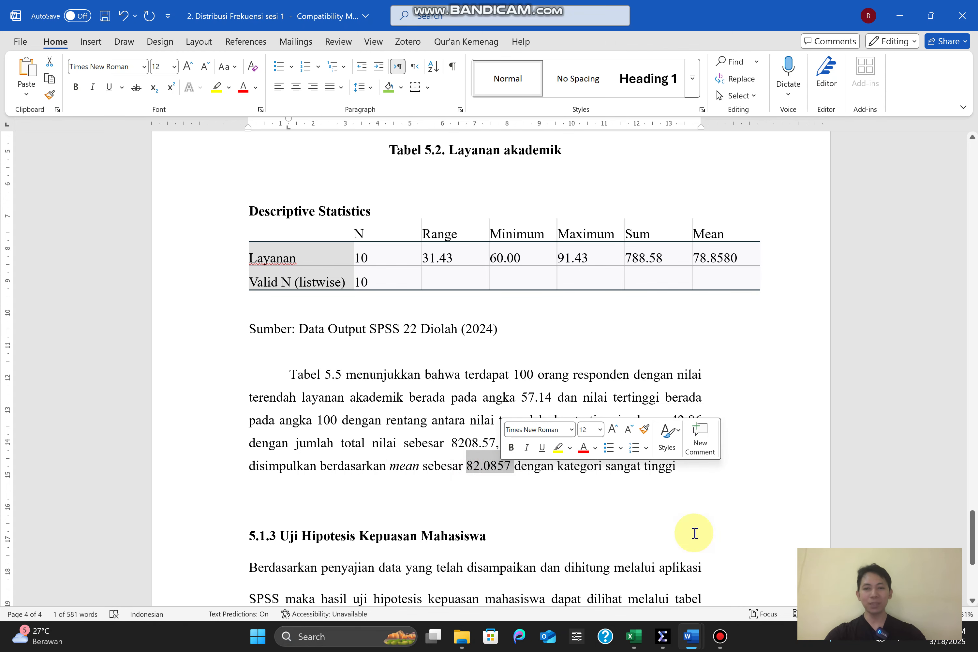
Check the Layanan mean's category in Document1's STANDAR ANALISIS DESKRIPTIVE table, and return to the report by minimising Document1
mouse_move(684, 644)
click(568, 572)
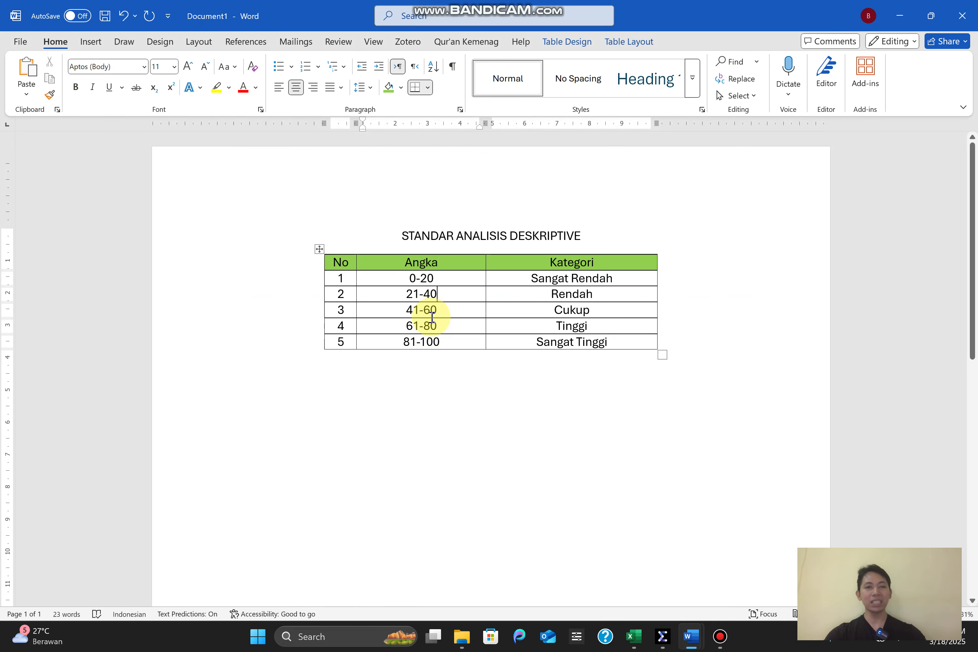
drag(400, 326, 485, 332)
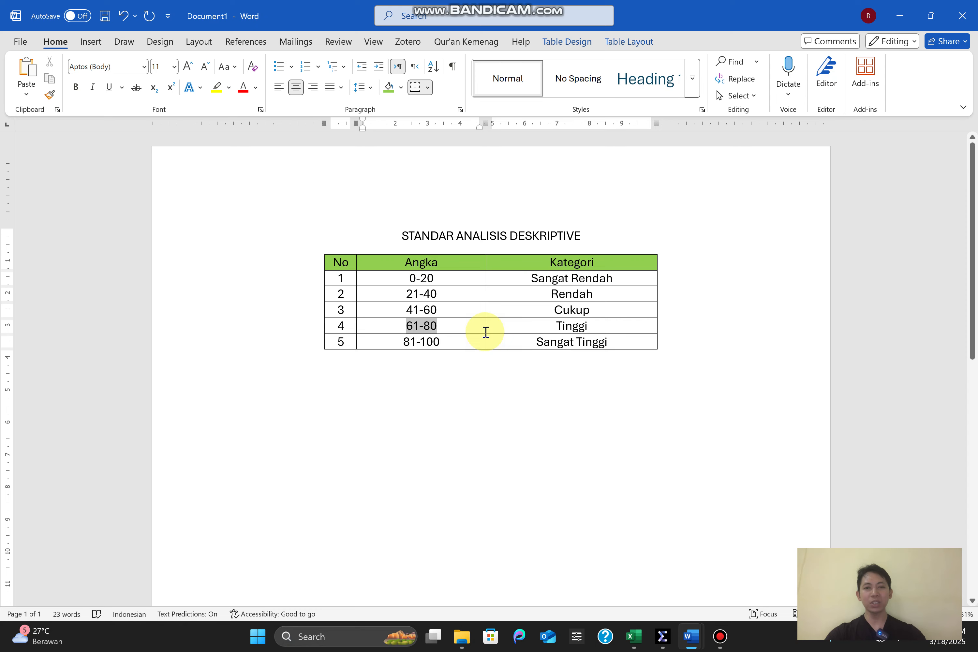
click(899, 15)
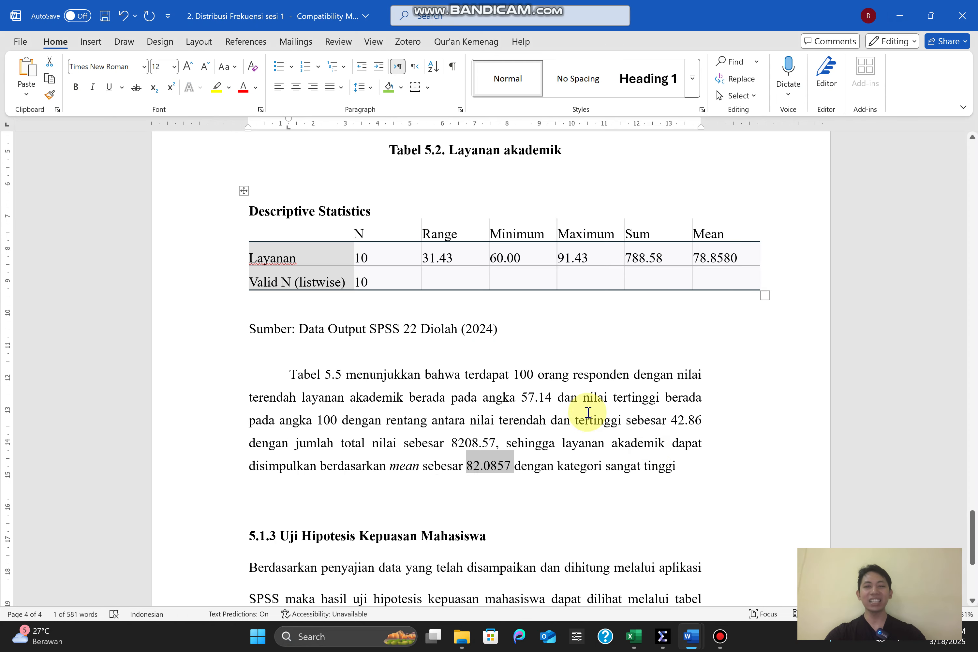
In the paragraph below Tabel 5.2, set the number of respondents to 10 and the lowest academic service score to 60
click(534, 375)
key(BackSpace)
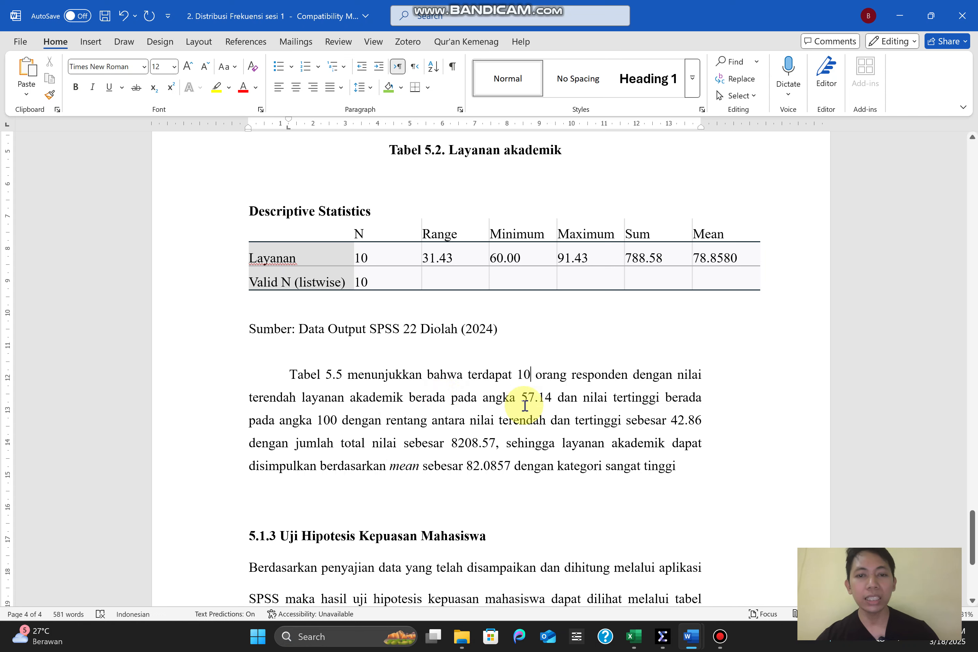
drag(523, 399, 541, 400)
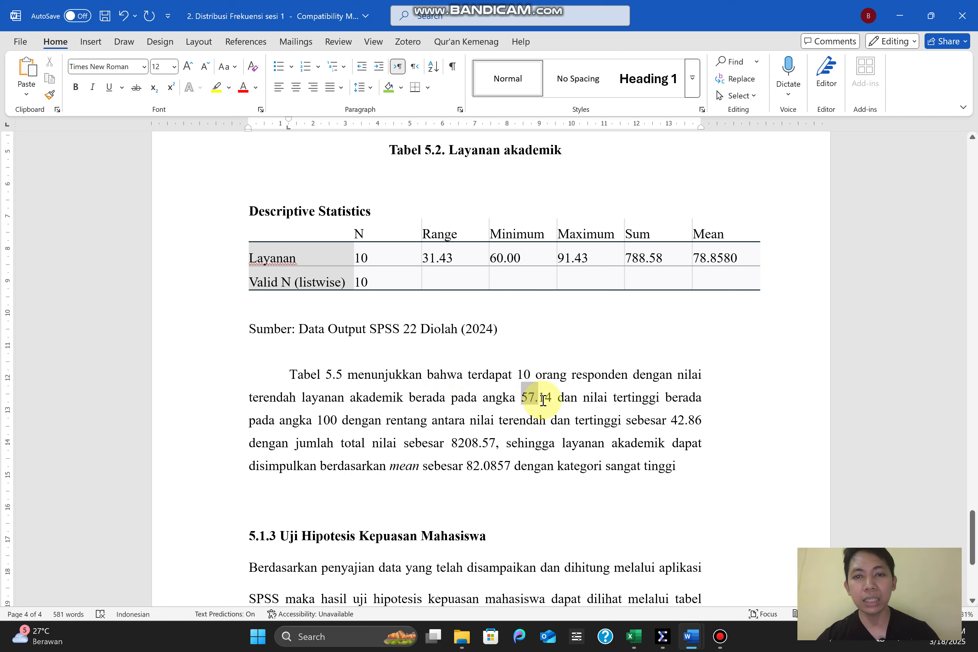
text(60)
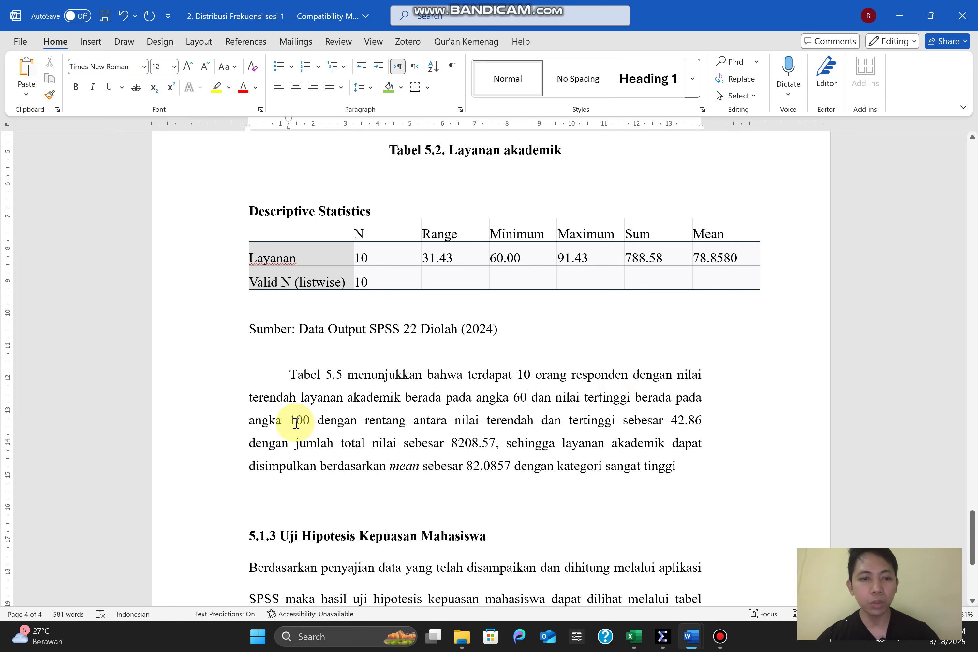
In the paragraph below Tabel 5.2, set the highest score to 91.43 and the range between lowest and highest to 31.43
drag(293, 423, 312, 422)
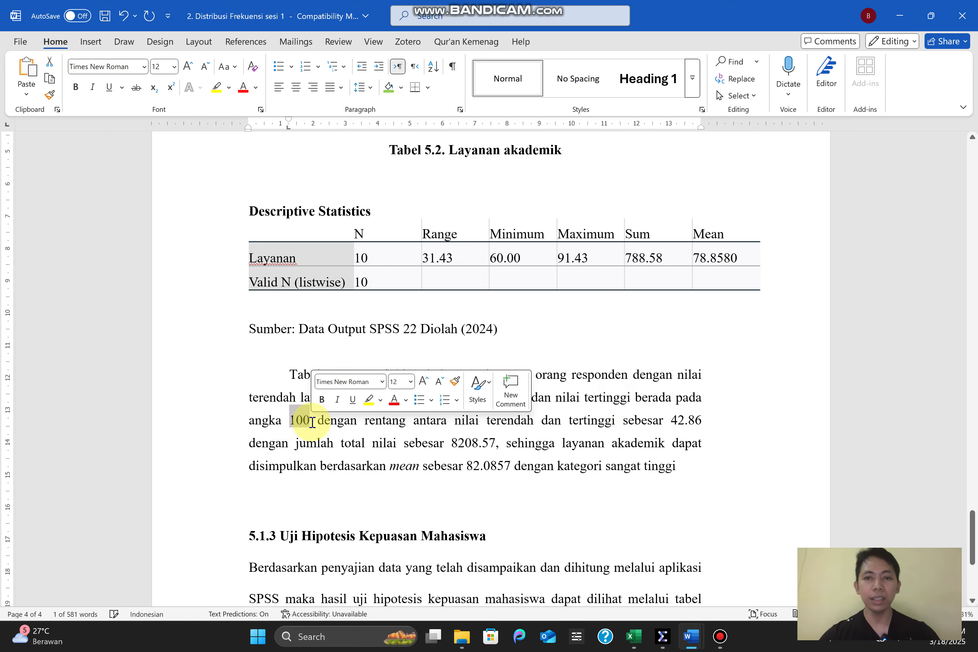
text(91.43)
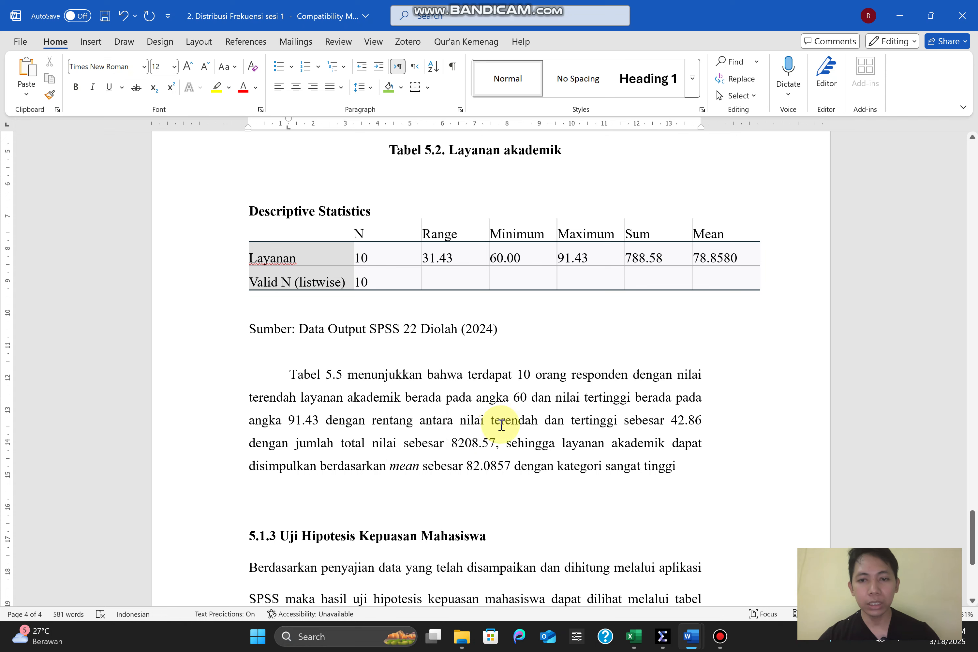
double_click(673, 422)
text(31)
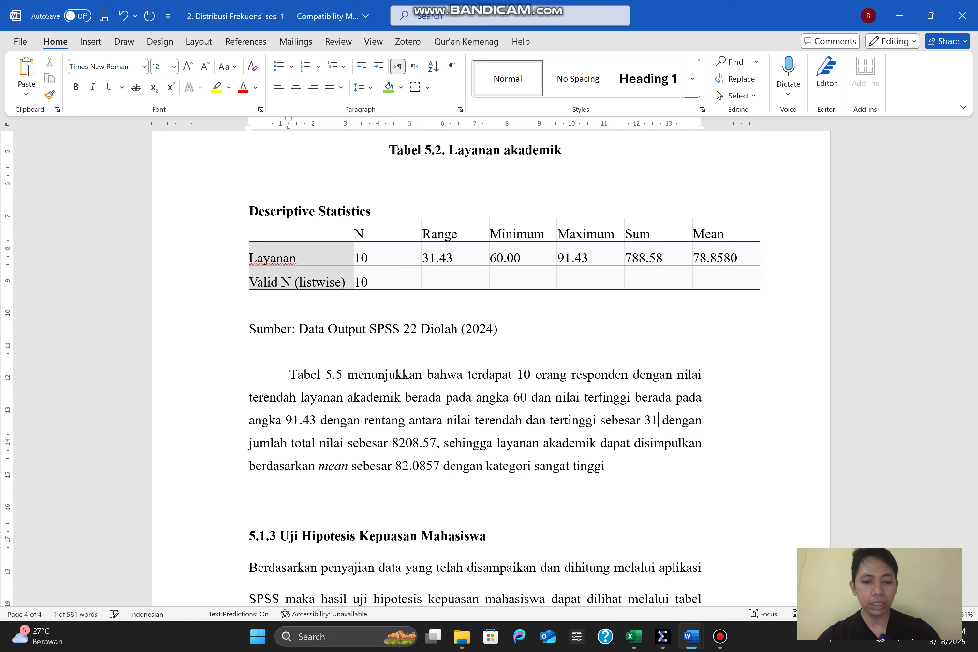
text(.43)
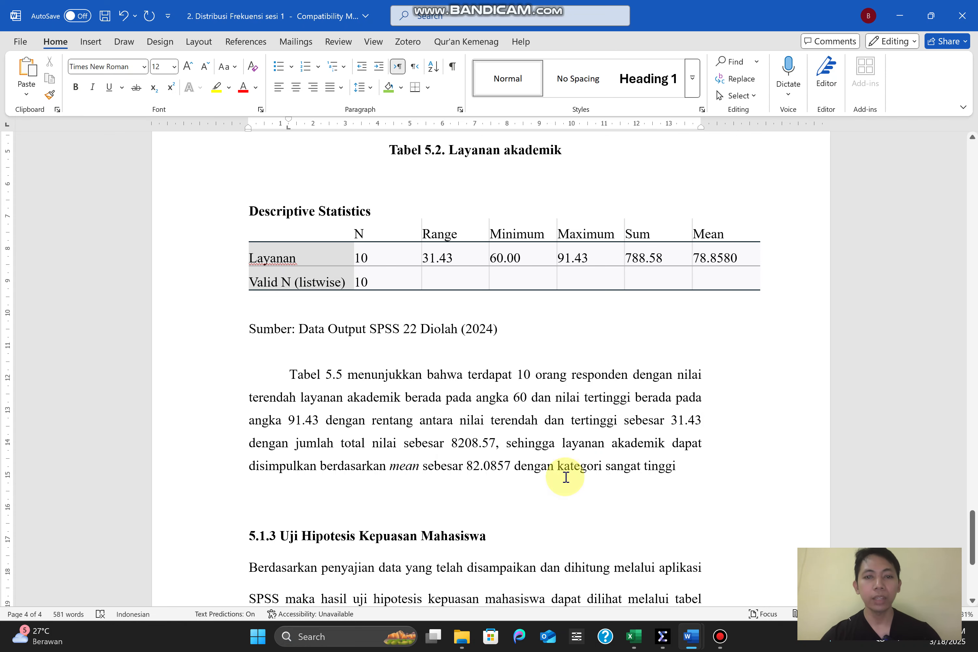
Set the total score quoted in the academic service paragraph to 788.58
drag(451, 442, 498, 451)
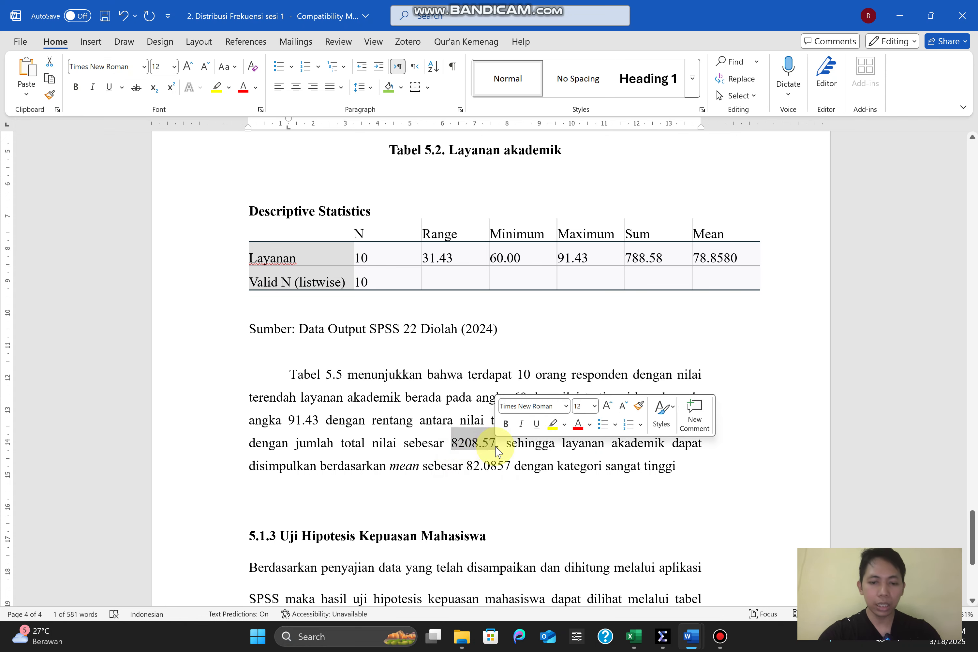
text(788)
text(.58)
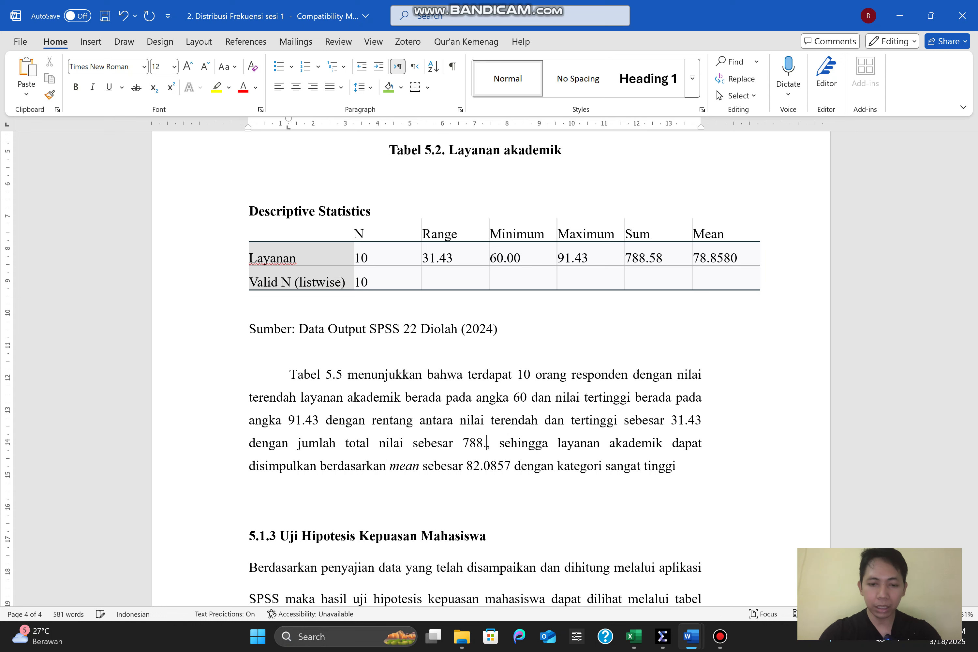
Set the mean in the academic service paragraph to 78.8580 and shorten its category wording to "tinggi"
click(472, 474)
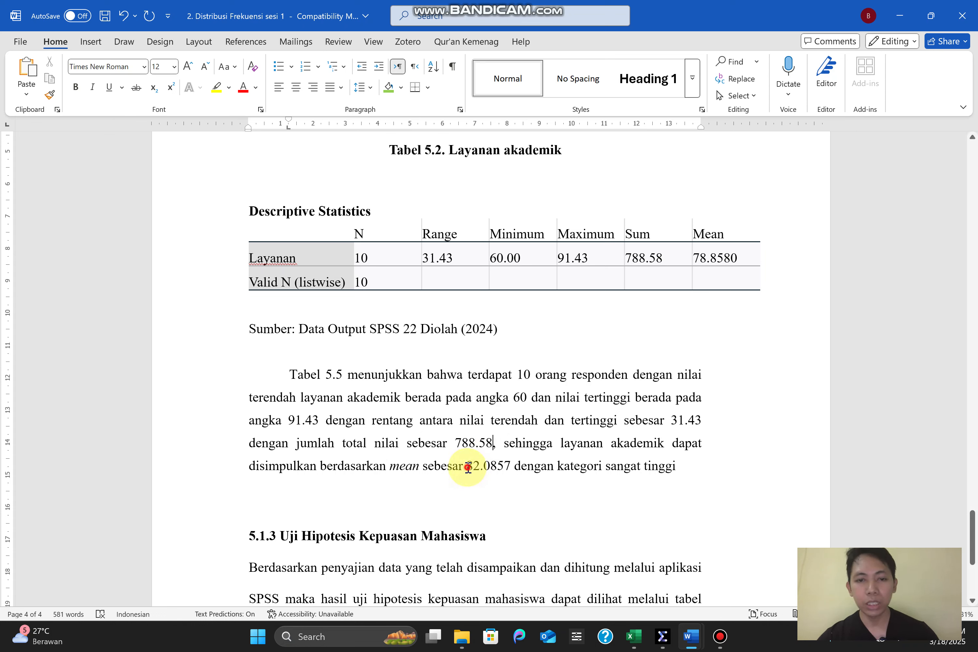
drag(468, 468, 505, 471)
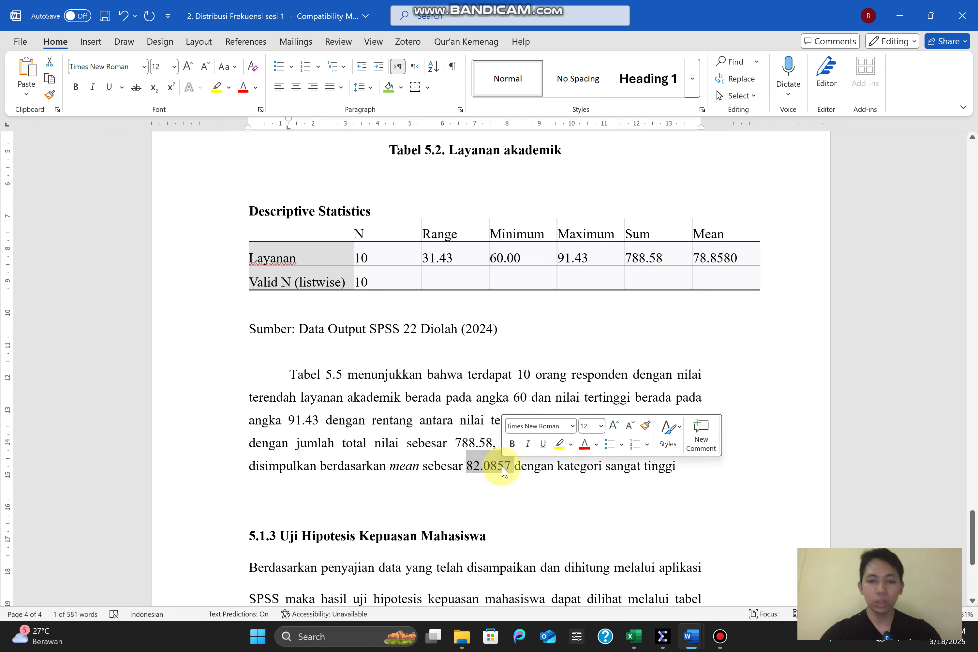
text(78.)
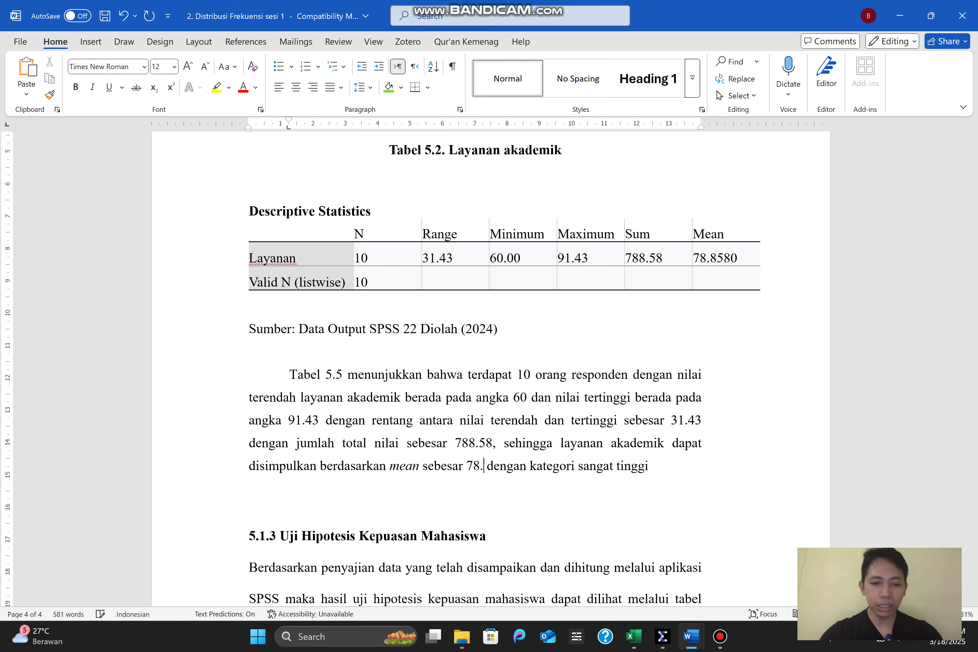
text(8580)
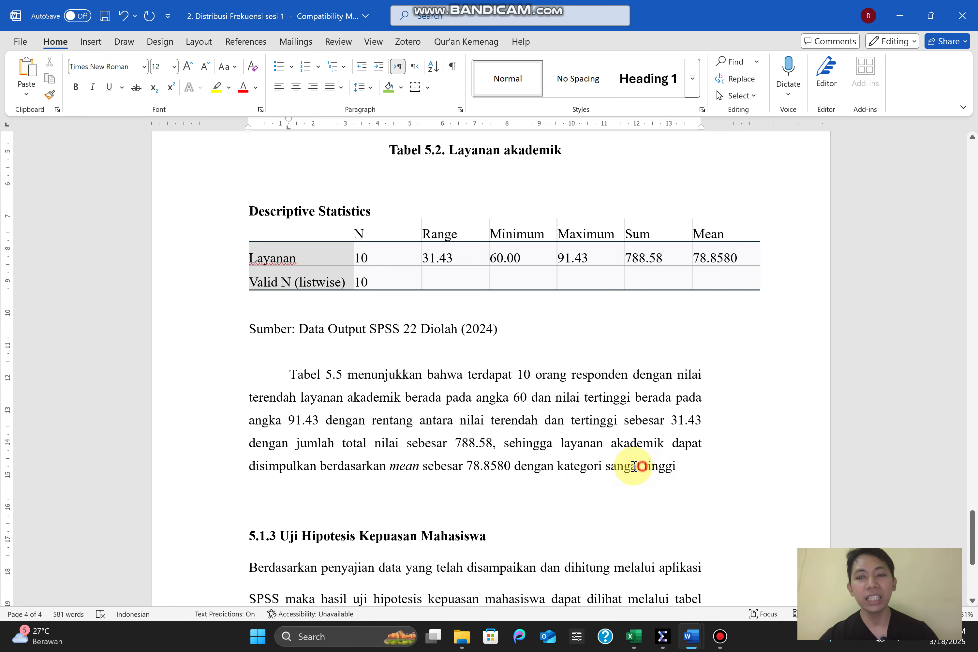
drag(642, 467, 609, 466)
key(BackSpace)
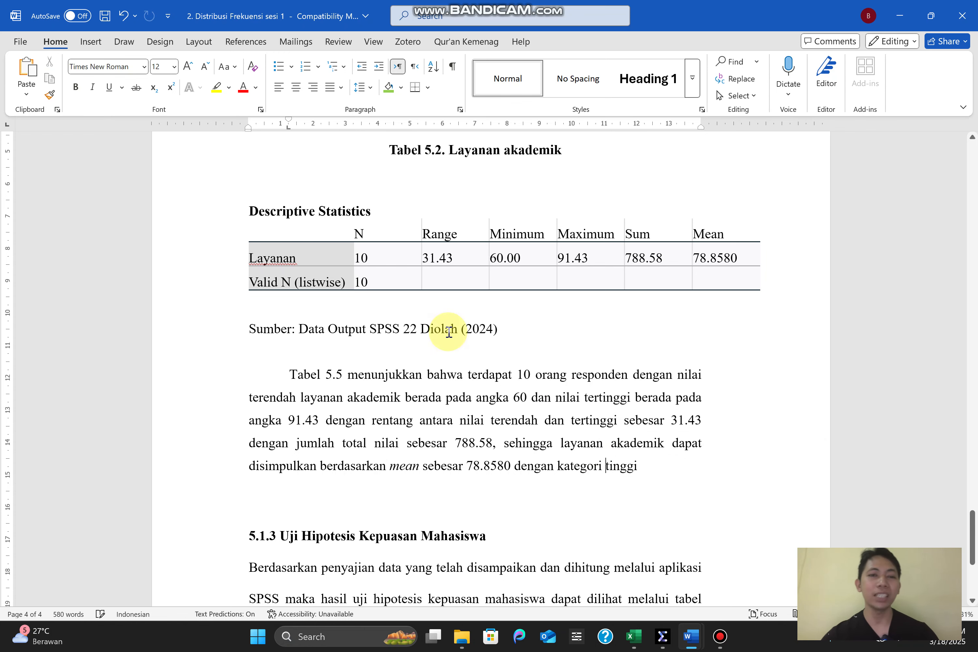
Apply all borders to the entire Layanan Descriptive Statistics table and centre its cell contents horizontally and vertically
click(362, 258)
click(244, 190)
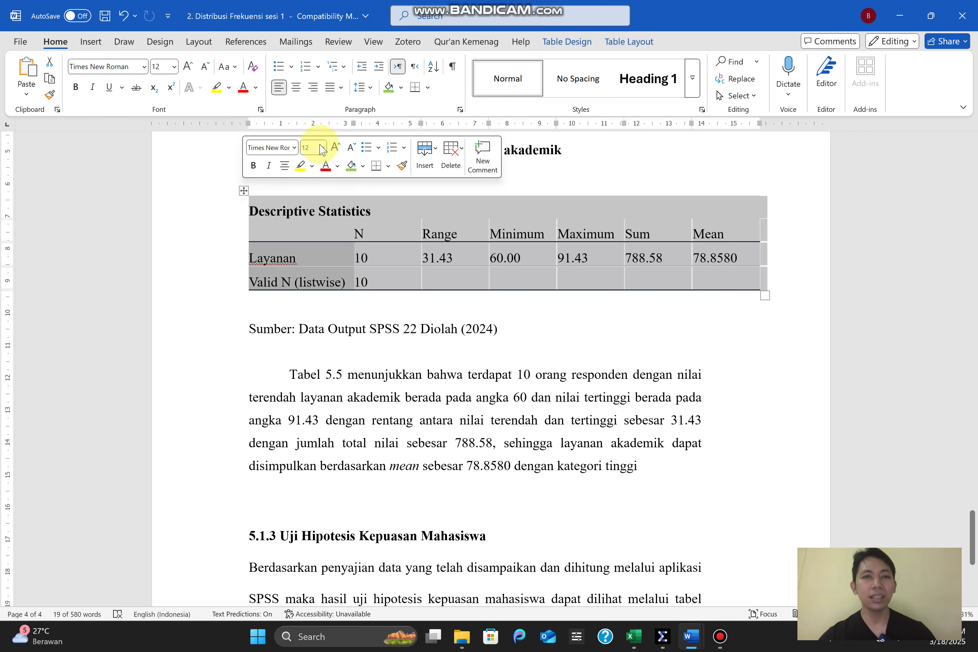
click(428, 88)
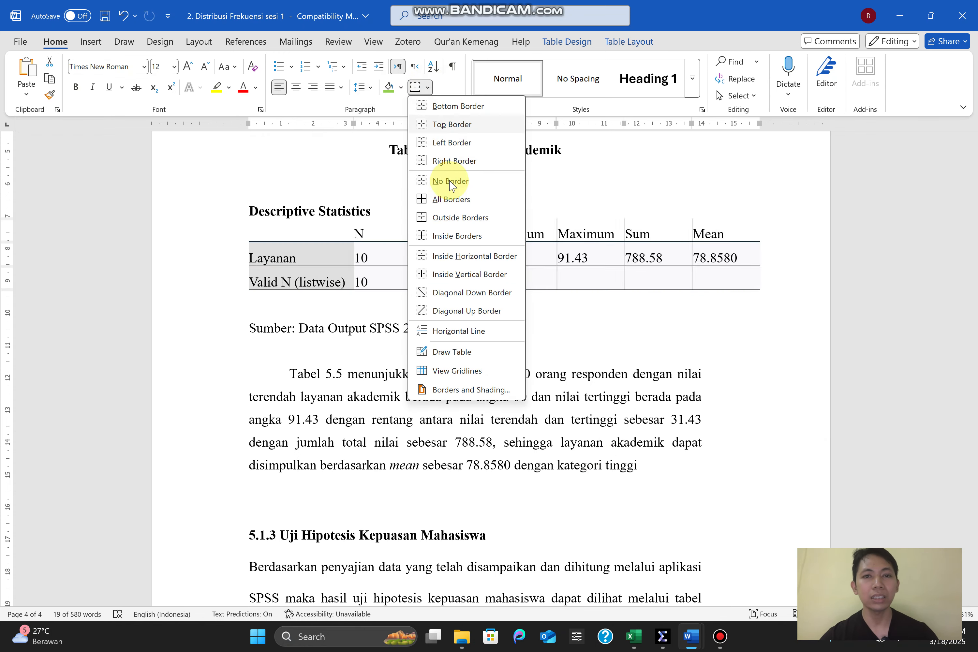
click(452, 194)
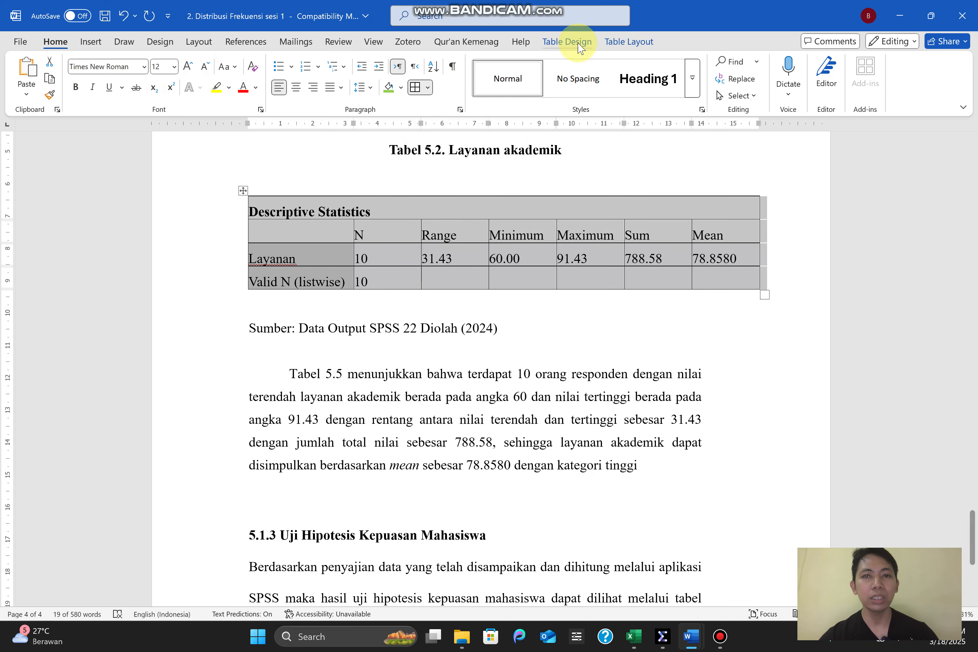
click(631, 41)
click(716, 78)
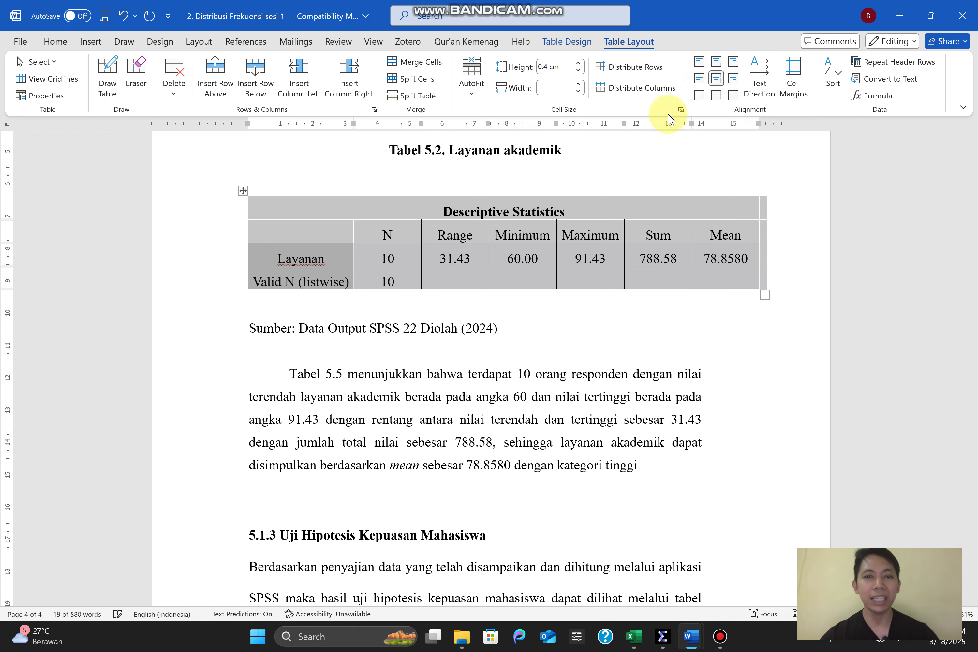
Narrow the N, Minimum, Sum and Mean columns of the Layanan table so it fits within the page's text width
click(515, 255)
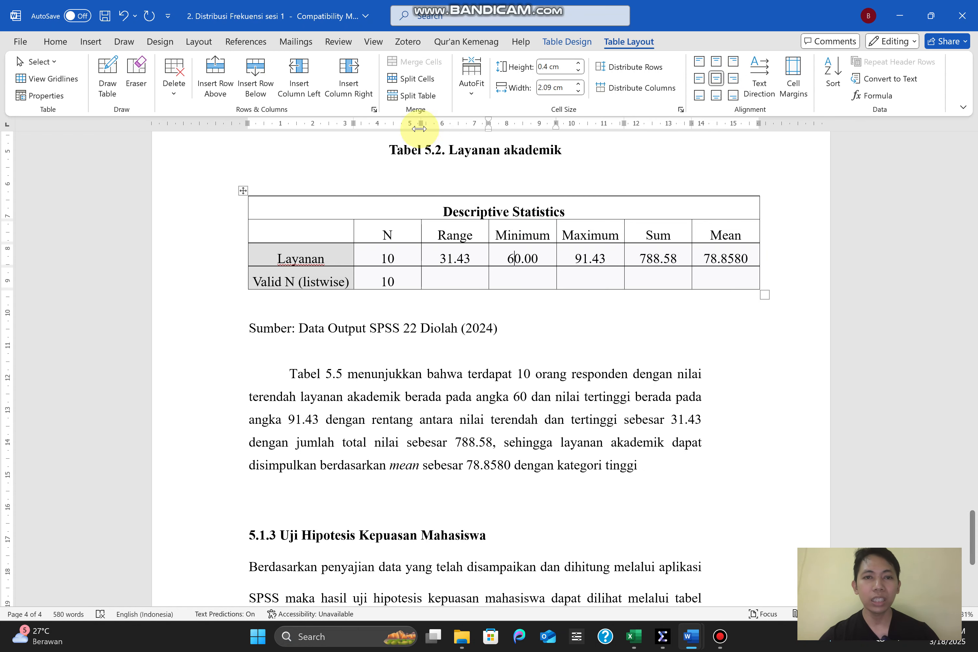
drag(420, 123, 381, 123)
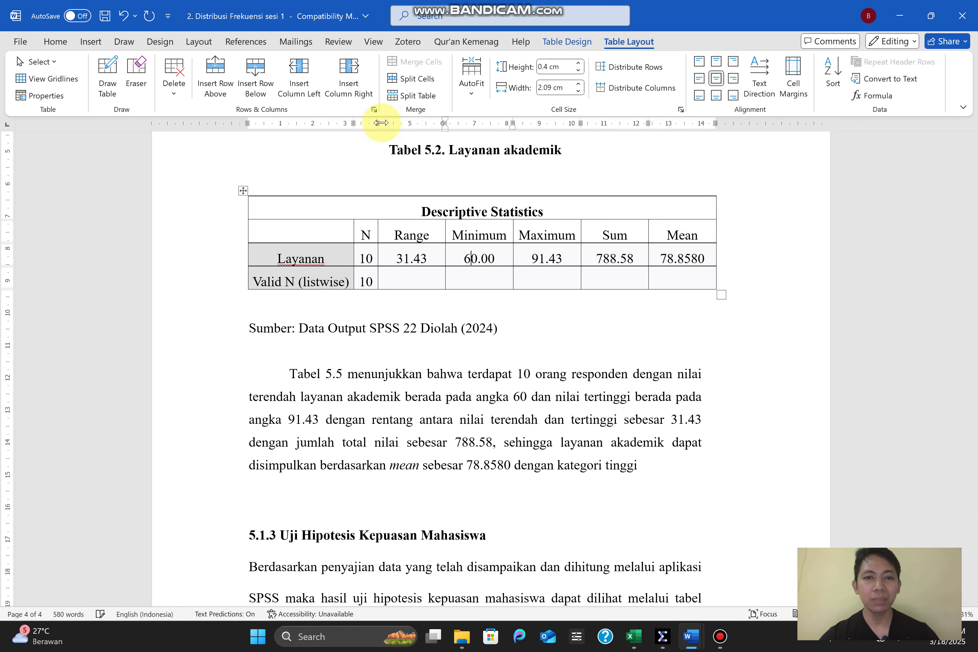
drag(445, 126, 427, 126)
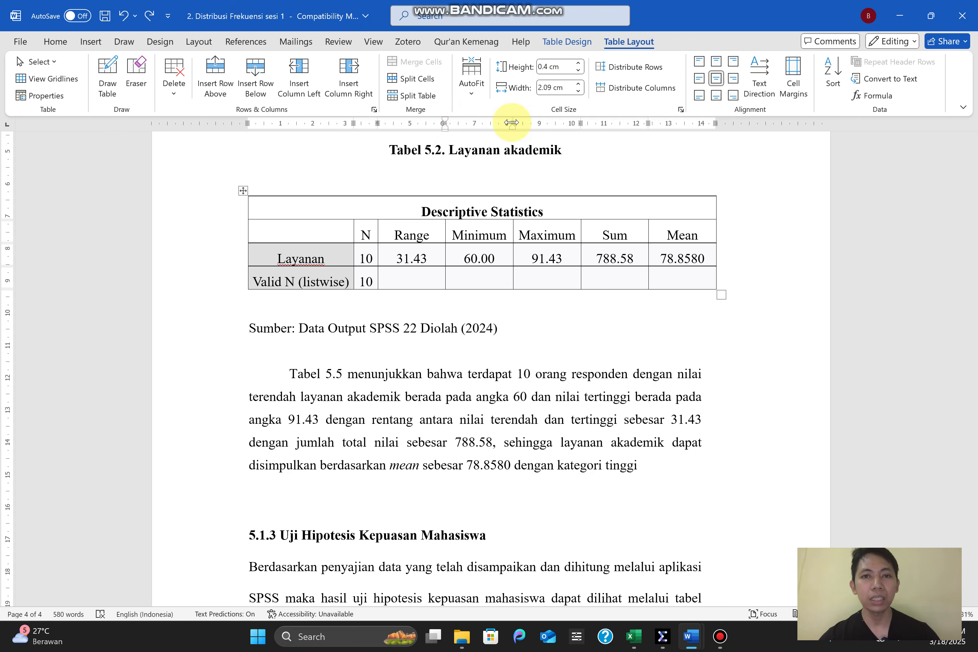
drag(513, 123, 508, 123)
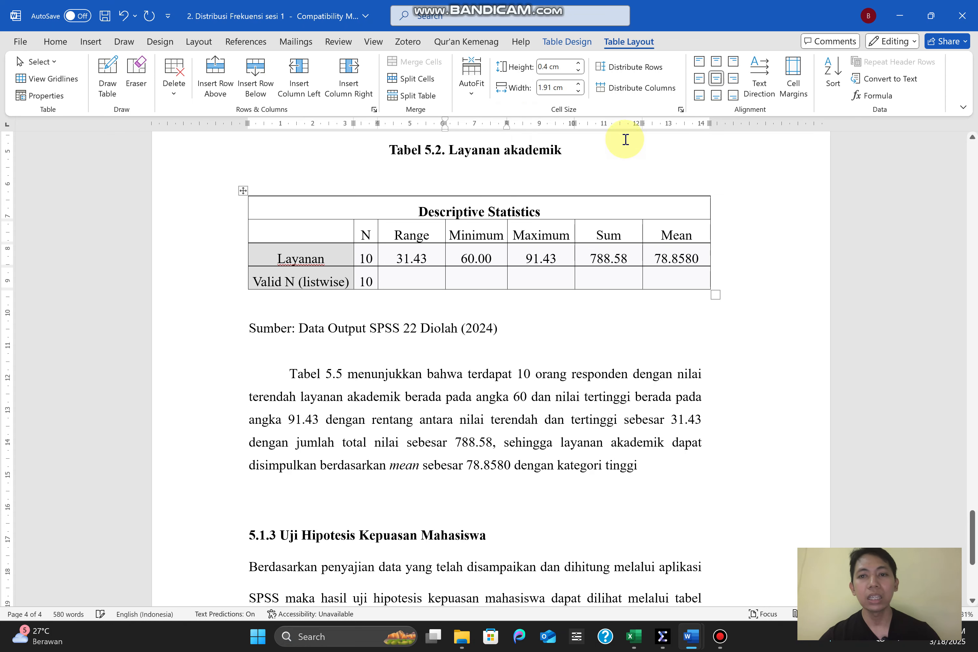
drag(638, 124, 634, 126)
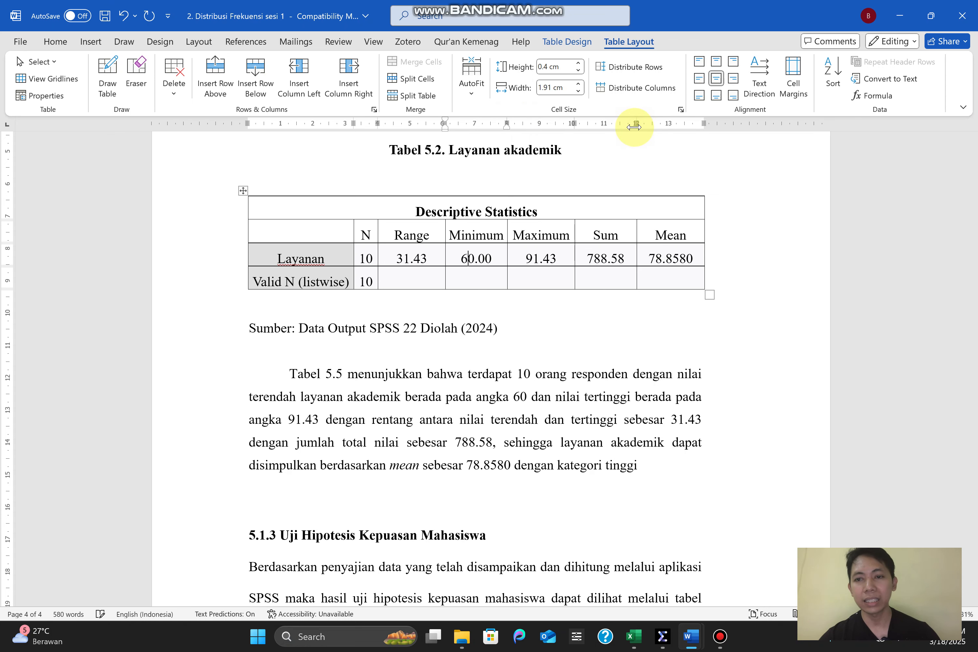
drag(706, 122, 702, 122)
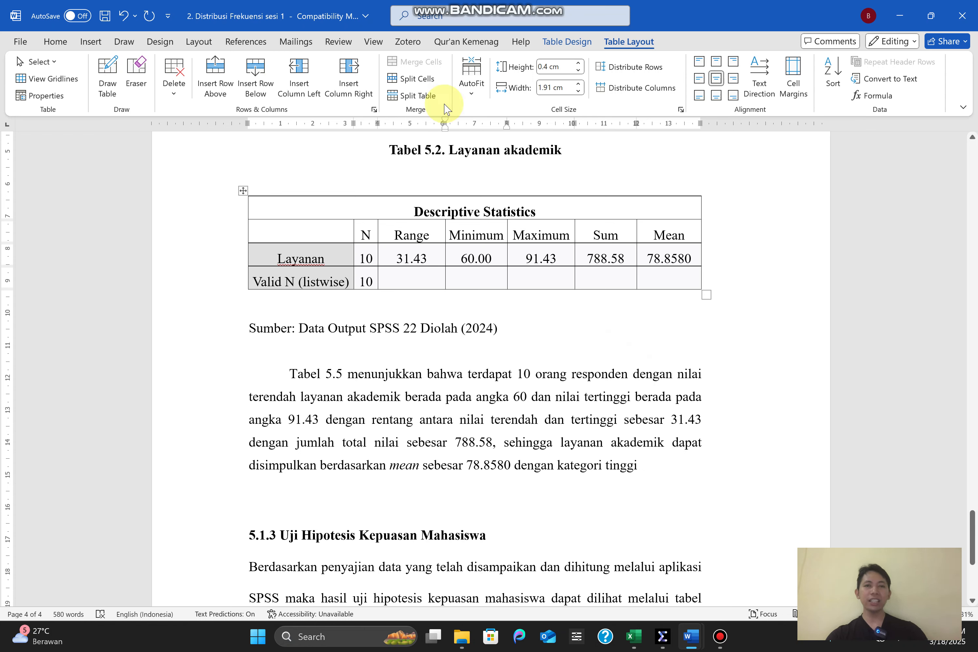
Check the Tabel 5.2 title and go to the blank line under the Tabel 5.3. Kepuasan Mahasiswa title
drag(448, 152, 570, 170)
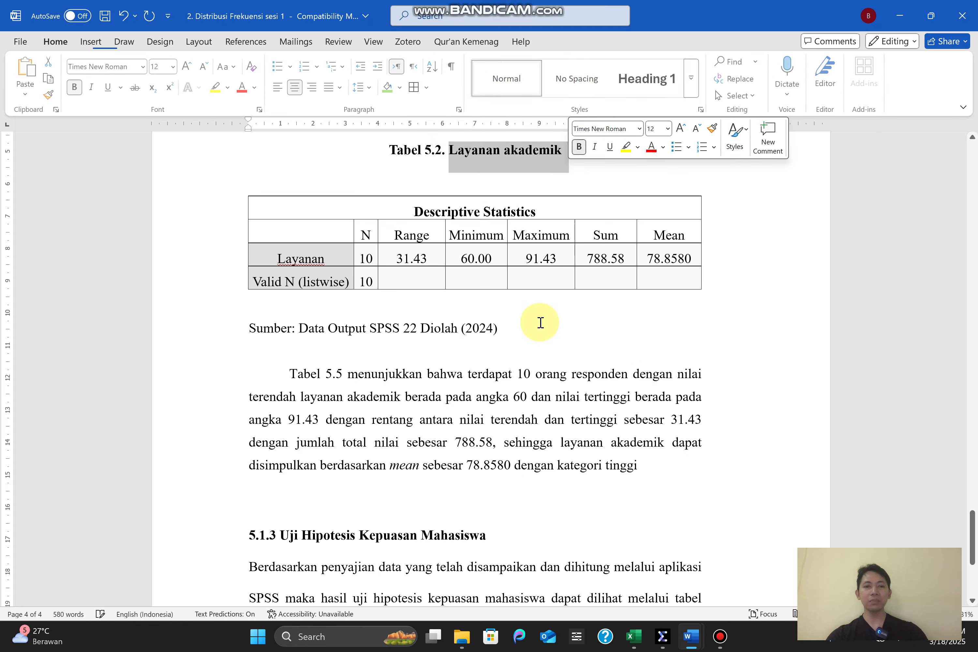
key(Down)
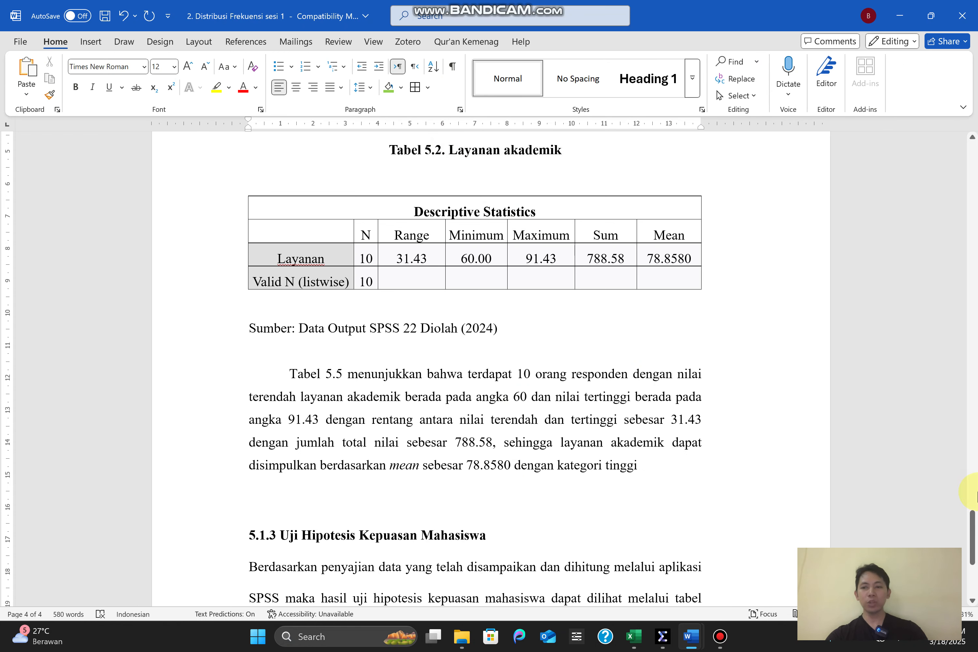
drag(976, 551, 977, 583)
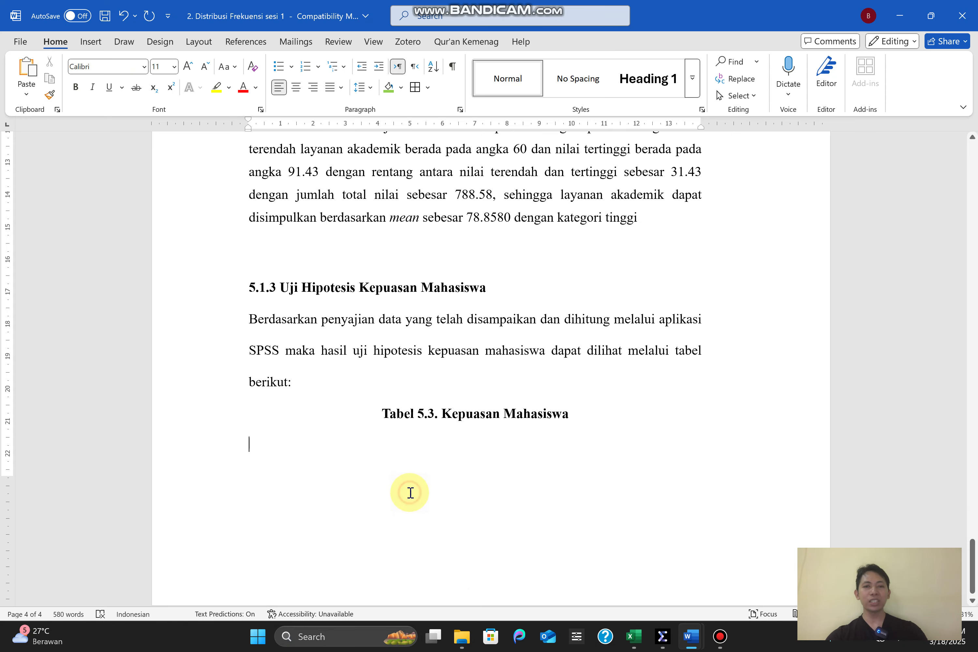
Select the whole interpretation paragraph below Tabel 5.2 and return to section 5.1.3 Uji Hipotesis Kepuasan Mahasiswa
scroll(973, 564, up, 5)
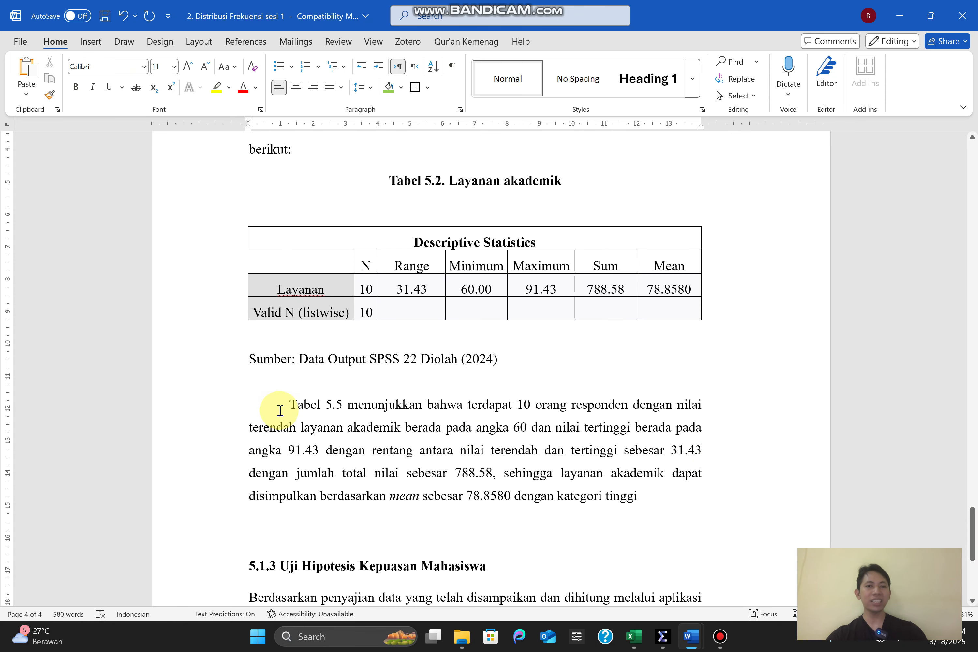
drag(280, 410, 603, 509)
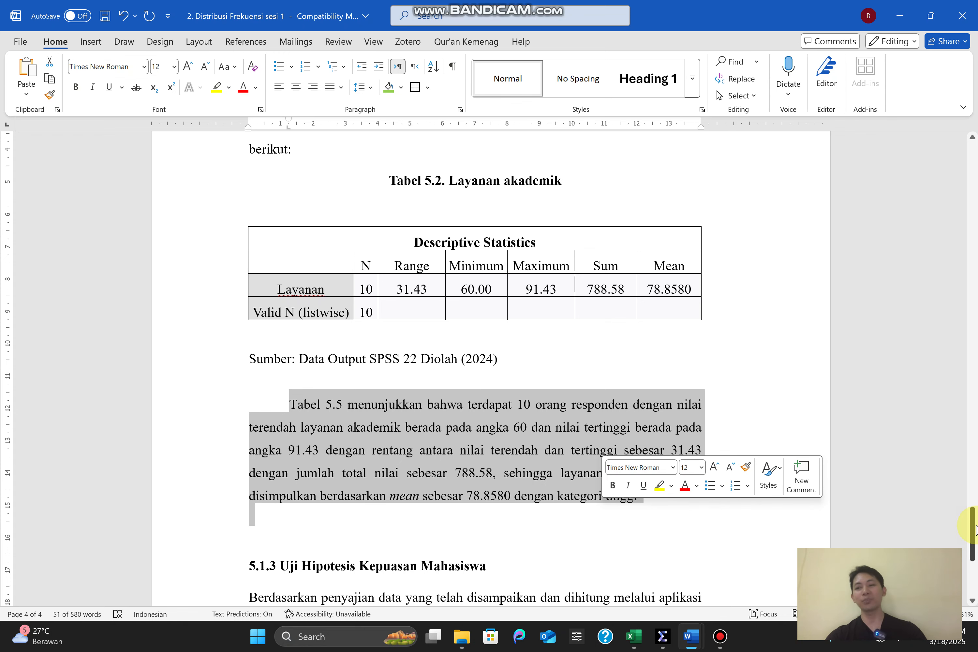
drag(976, 529, 976, 542)
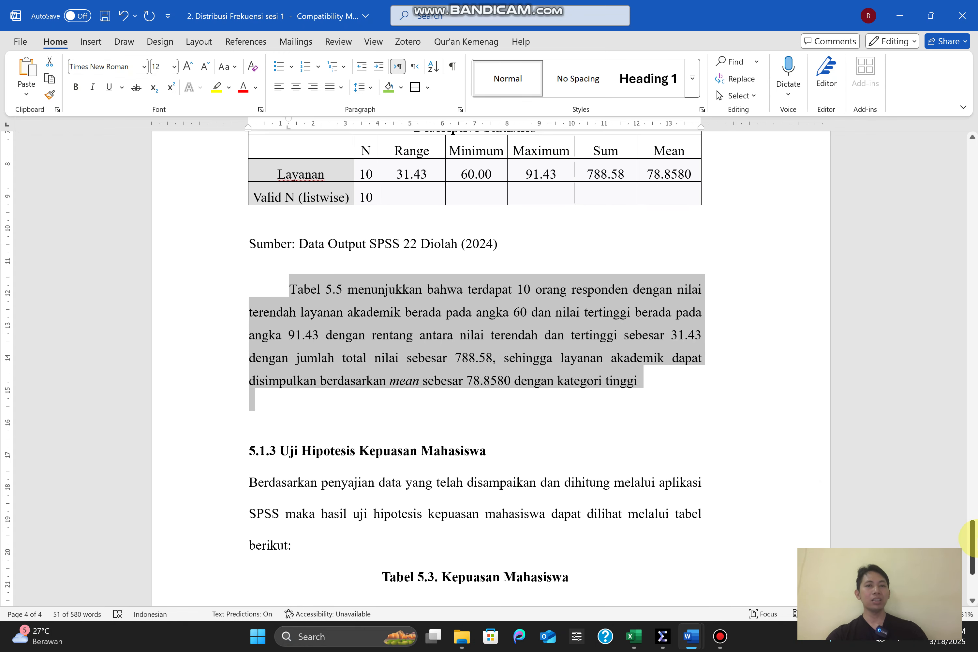